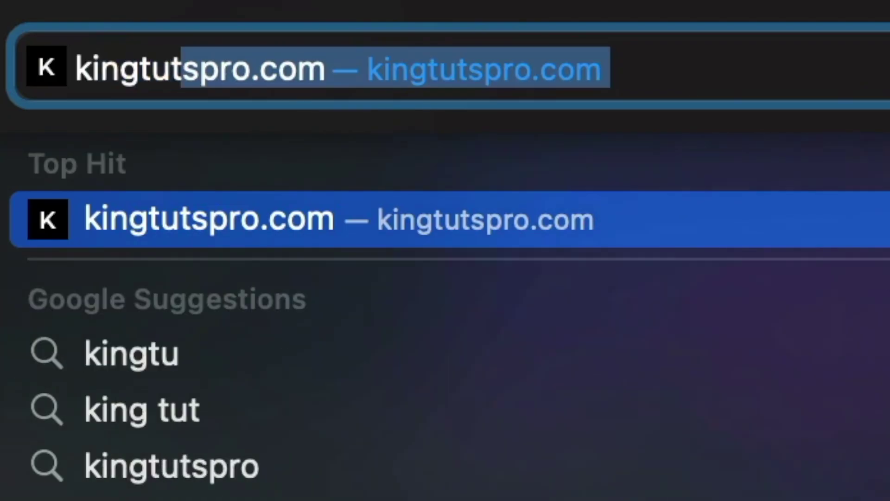
Step: Load kingtutspro.com and open the 20 Drag N' Drop Transitions Pack page
type("tspro.com")
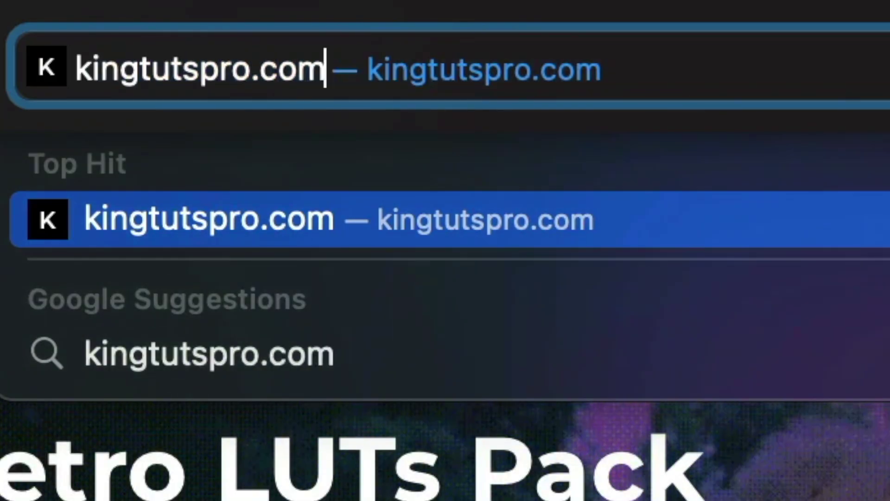
key("Return")
scroll(191, 221, "down", 15)
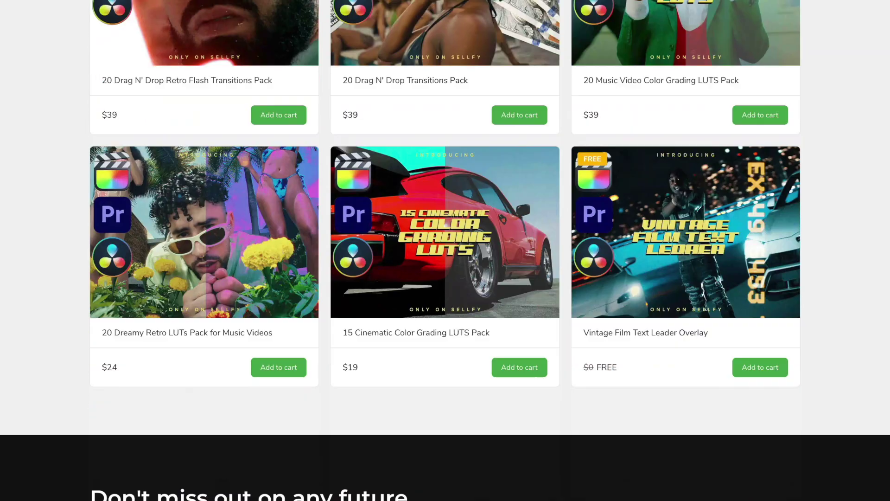
left_click(405, 31)
Step: Browse the pack's preview images, then apply the discount code to bring the total to $31.20
left_click(543, 251)
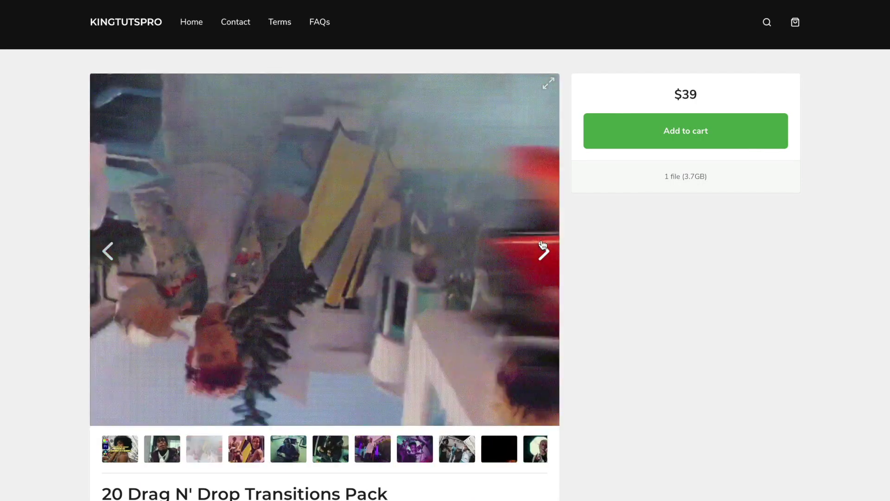
left_click(543, 245)
left_click(543, 244)
left_click(542, 244)
left_click(543, 244)
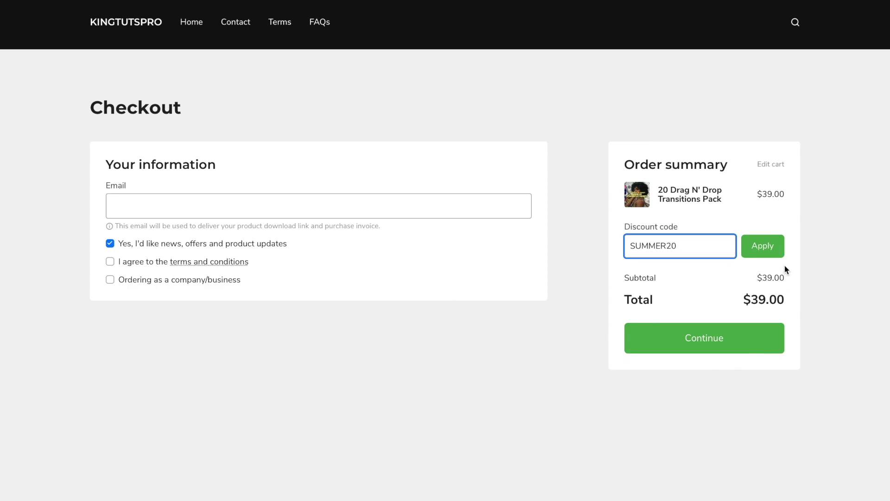
left_click(776, 253)
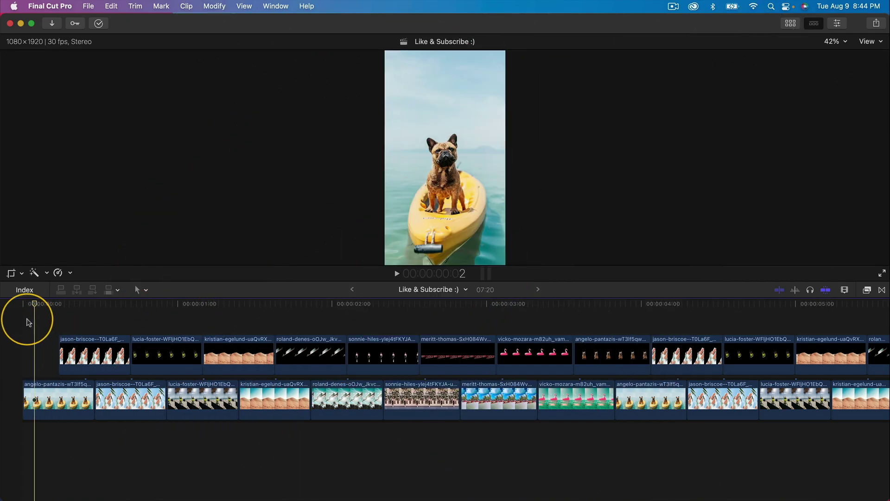
left_click(20, 318)
key("shift+z")
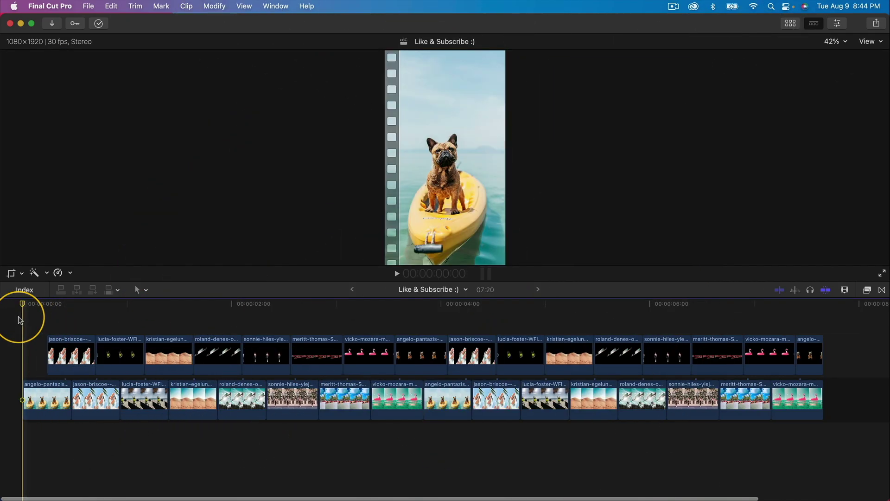
key("space")
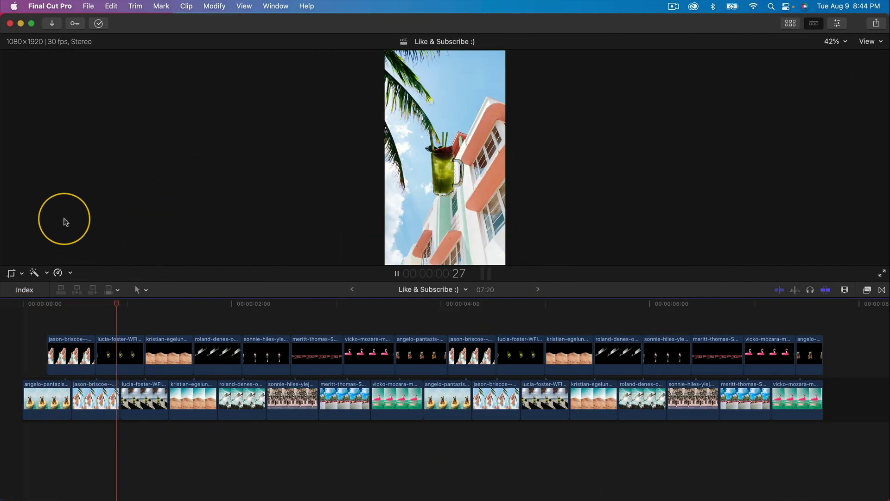
key("space")
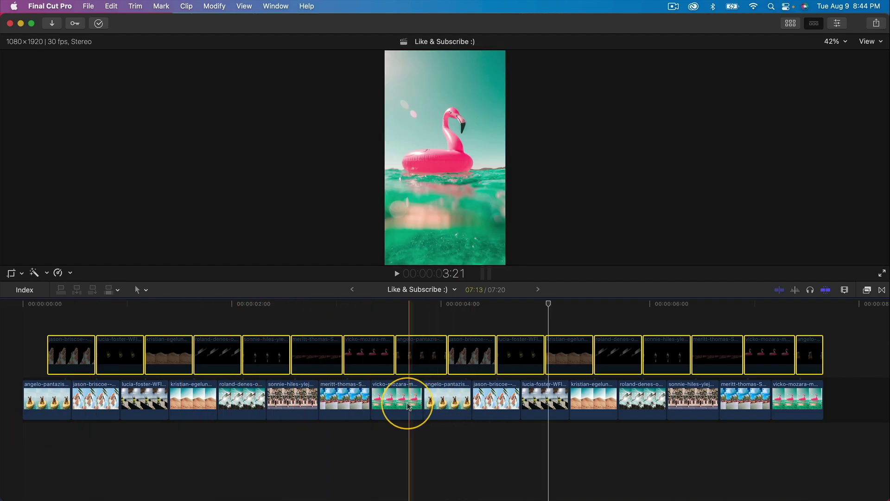
left_click(36, 306)
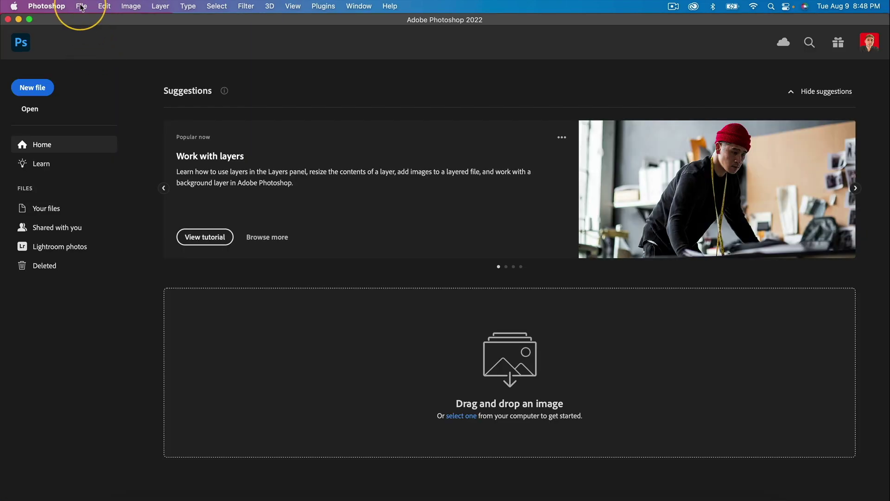
Step: Create a portrait 1080 x 1920 px document at 72 ppi, artboards off
left_click(81, 7)
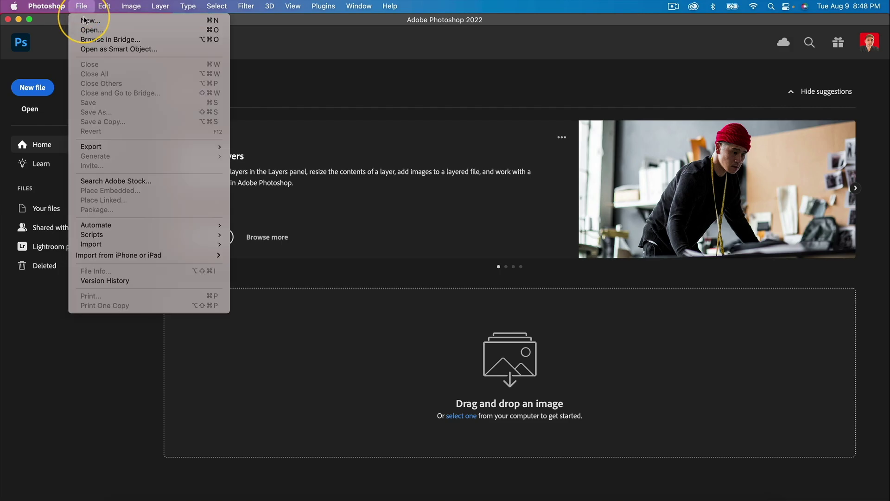
left_click(86, 21)
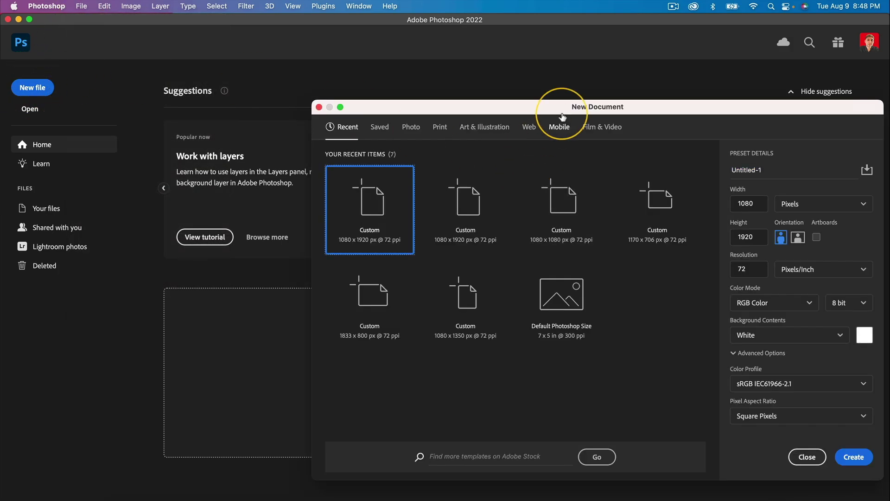
left_click_drag(564, 113, 440, 101)
double_click(606, 191)
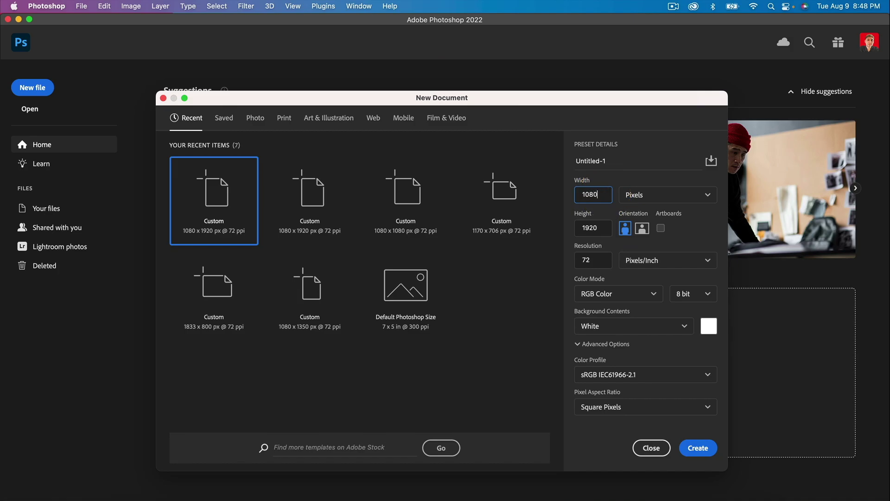
left_click(698, 194)
left_click(655, 195)
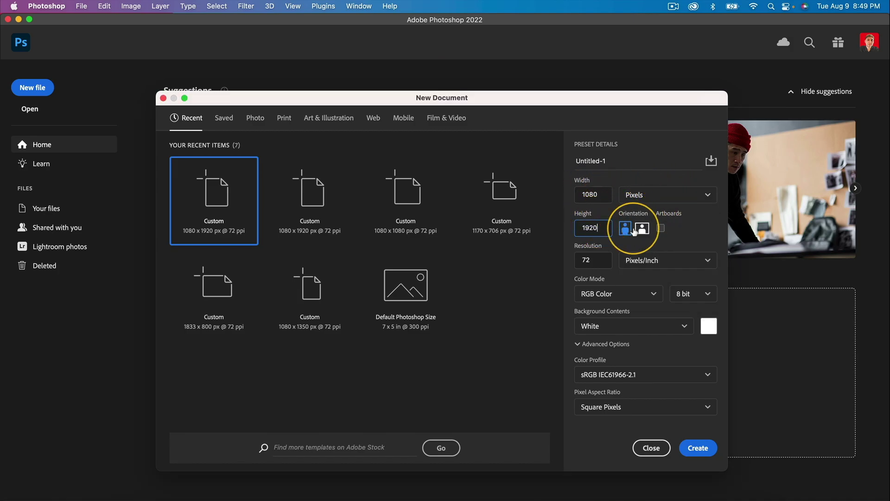
left_click(625, 227)
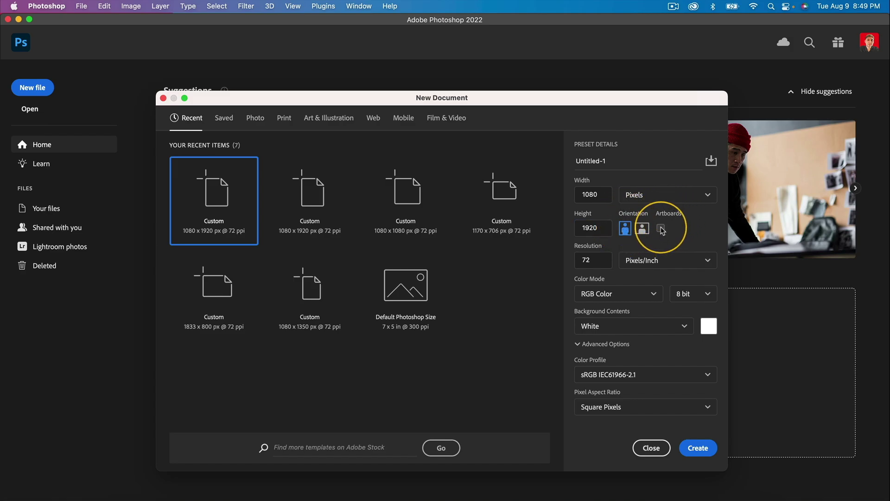
left_click(661, 228)
left_click(592, 262)
left_click(698, 448)
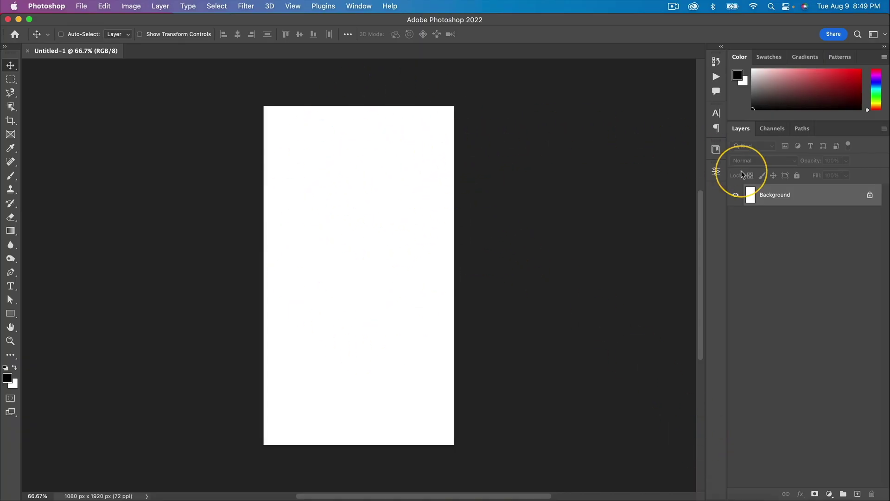
Step: Unlock the Background layer and place the flamingo photo, scaled to about 118% to fill the canvas
left_click(870, 196)
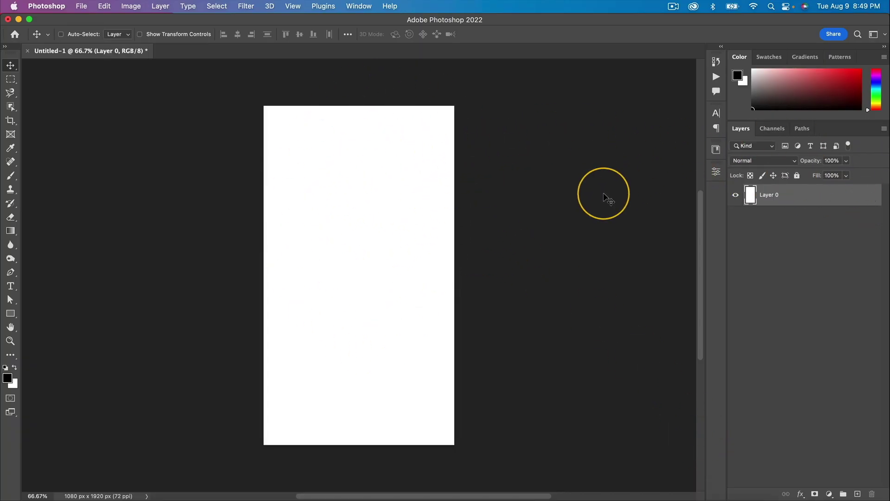
left_click(131, 495)
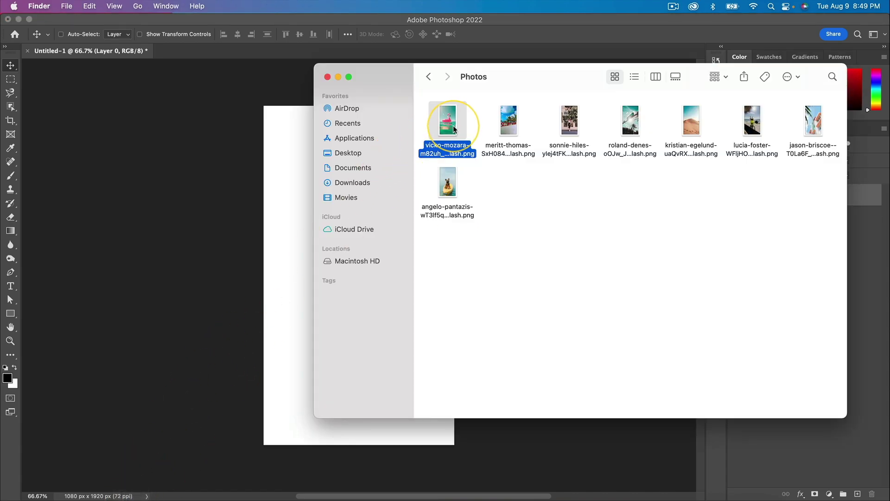
left_click_drag(454, 129, 242, 188)
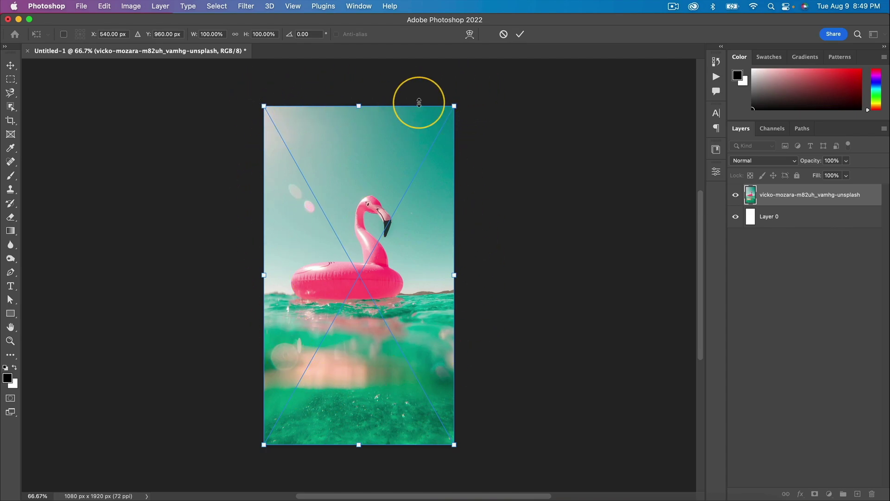
left_click_drag(455, 105, 416, 128)
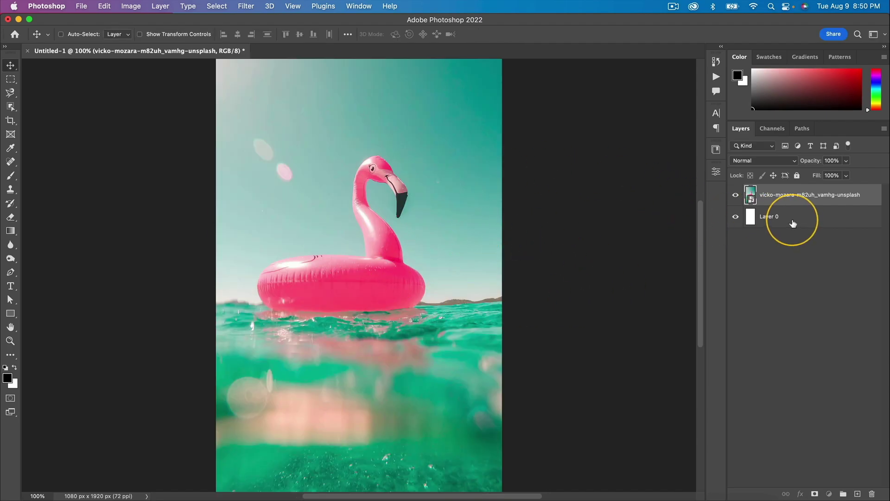
Step: Delete blank Layer 0 and duplicate the flamingo layer as 'vicko-mozara-m82uh_vamhg-unsplash copy'
left_click(791, 222)
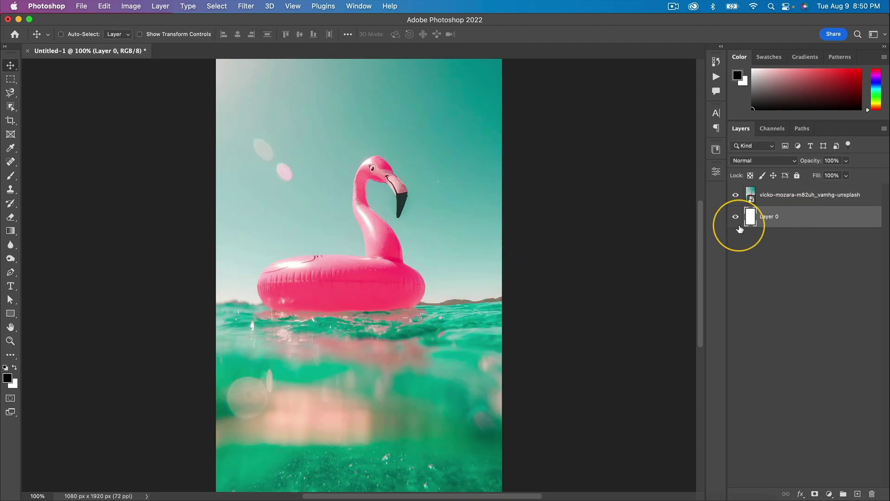
key("Delete")
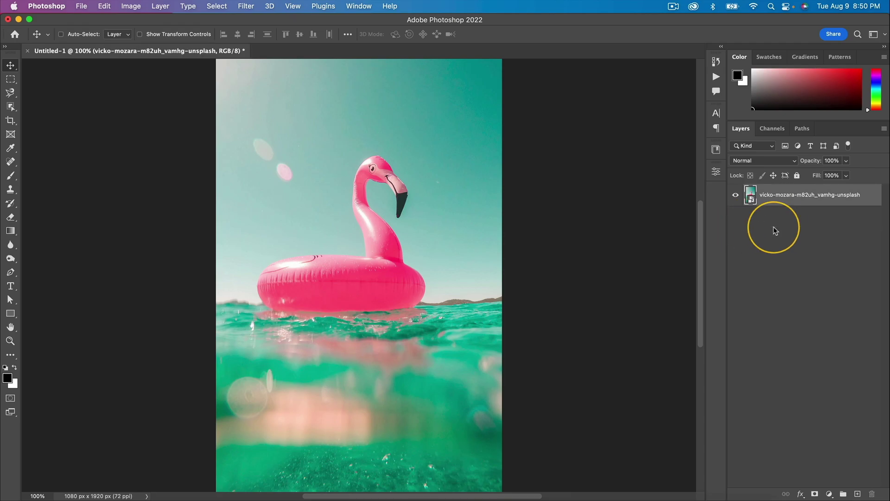
left_click(736, 196)
left_click(735, 196)
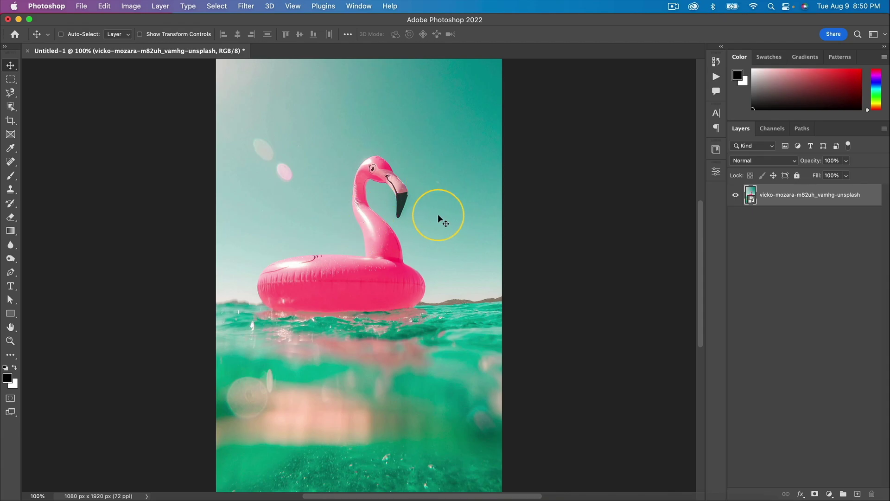
key("super+j")
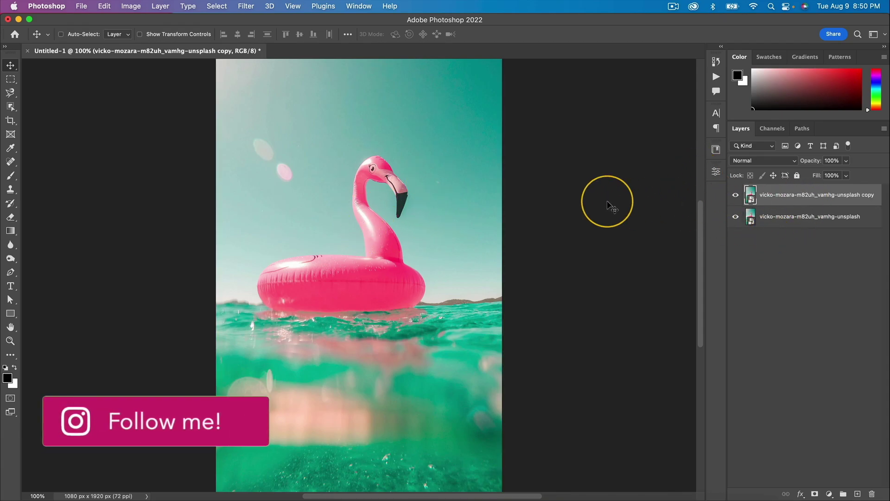
key("w")
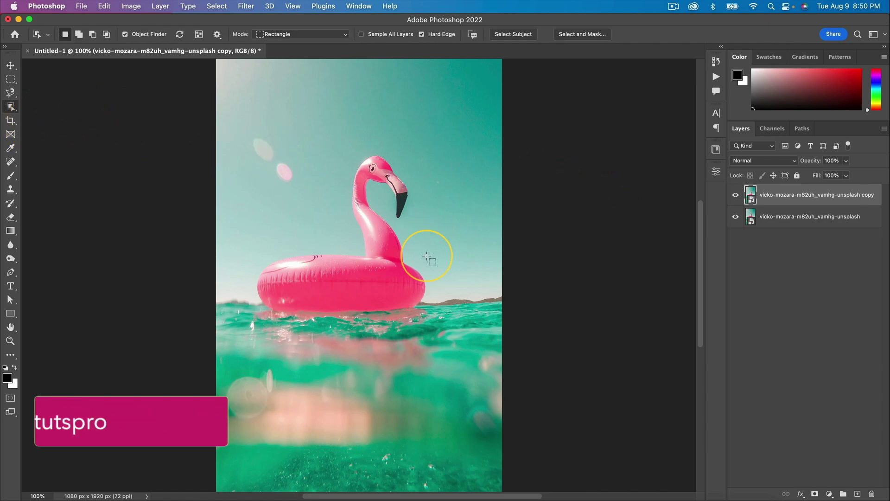
Step: Select the flamingo float with the Object Selection Tool
left_click_drag(11, 108, 81, 106)
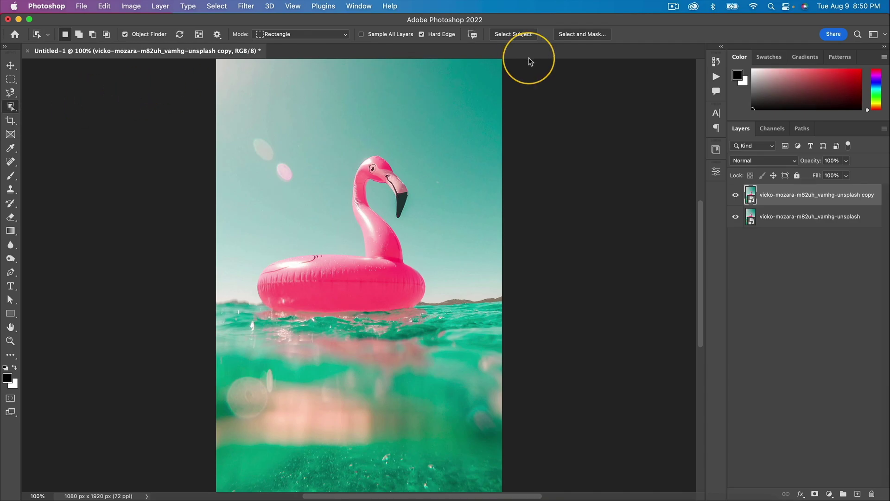
scroll(292, 195, "up", 3)
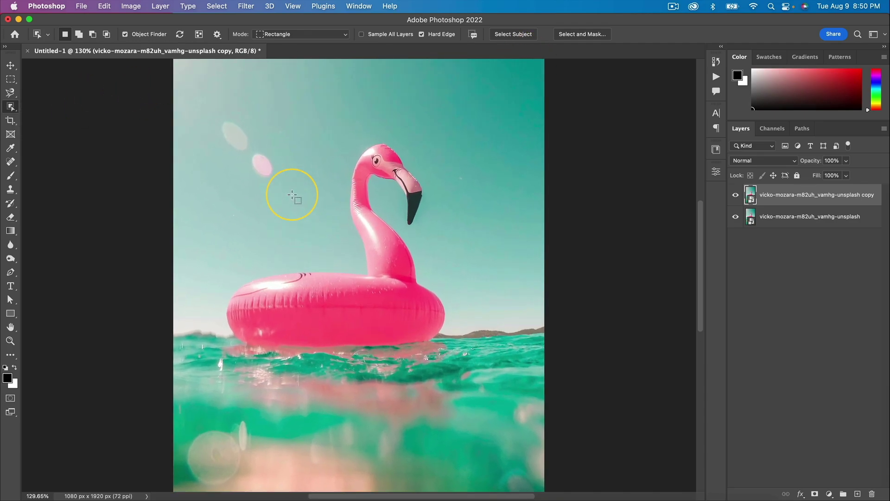
left_click_drag(218, 105, 486, 383)
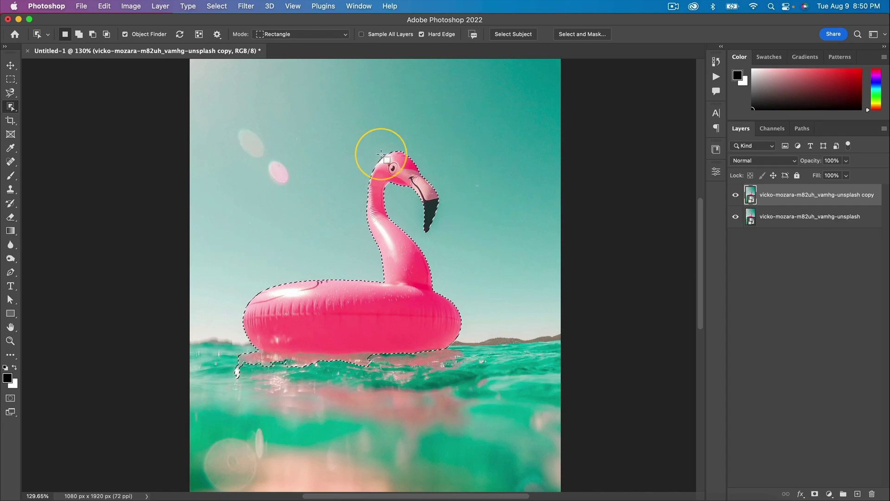
scroll(348, 235, "up", 3)
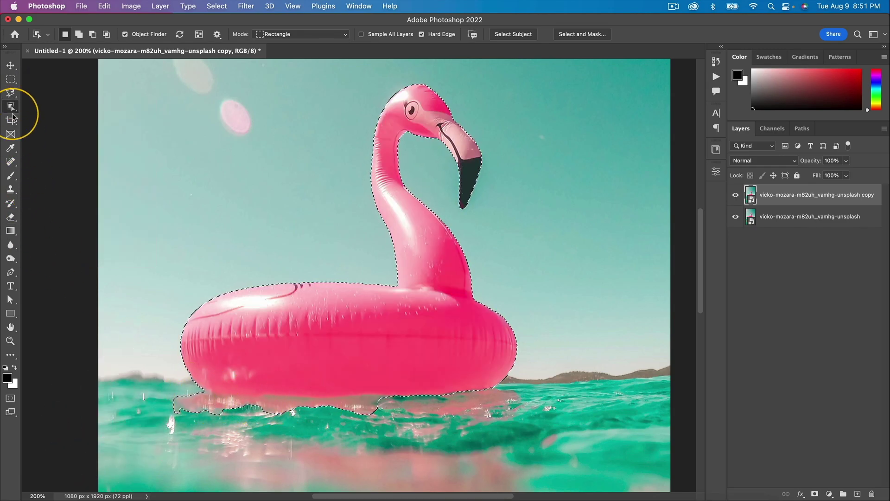
Step: Subtract the water reflection below the float using the Magnetic Lasso Tool
mouse_move(10, 93)
left_mouse_down()
mouse_move(39, 98)
mouse_move(40, 111)
left_mouse_up()
left_click(199, 386)
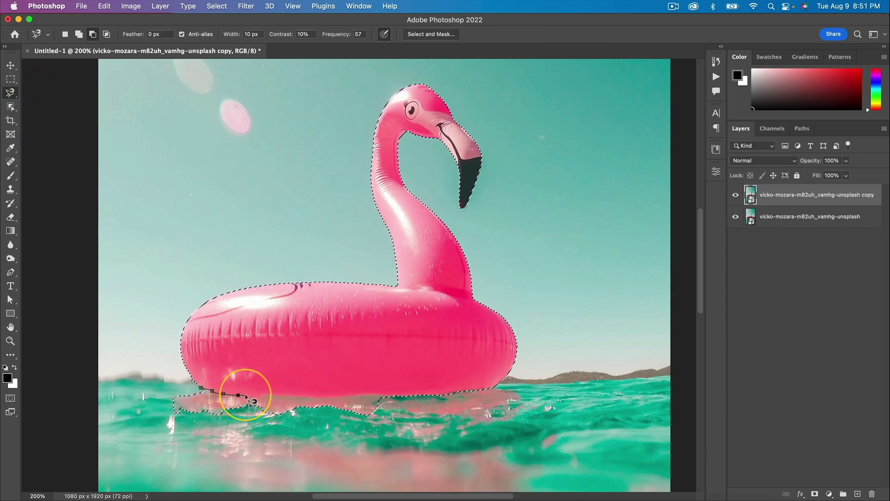
left_click_drag(253, 401, 348, 403)
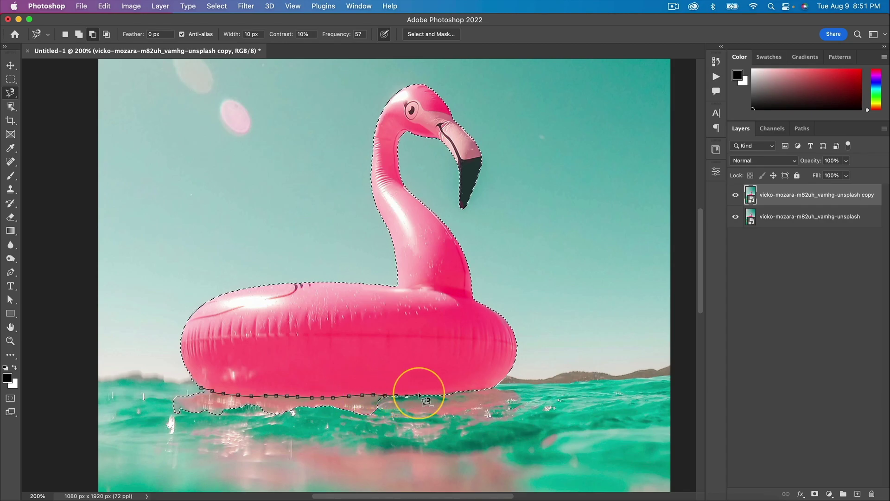
mouse_move(376, 453)
left_mouse_down()
mouse_move(295, 462)
mouse_move(203, 448)
mouse_move(157, 394)
left_mouse_up()
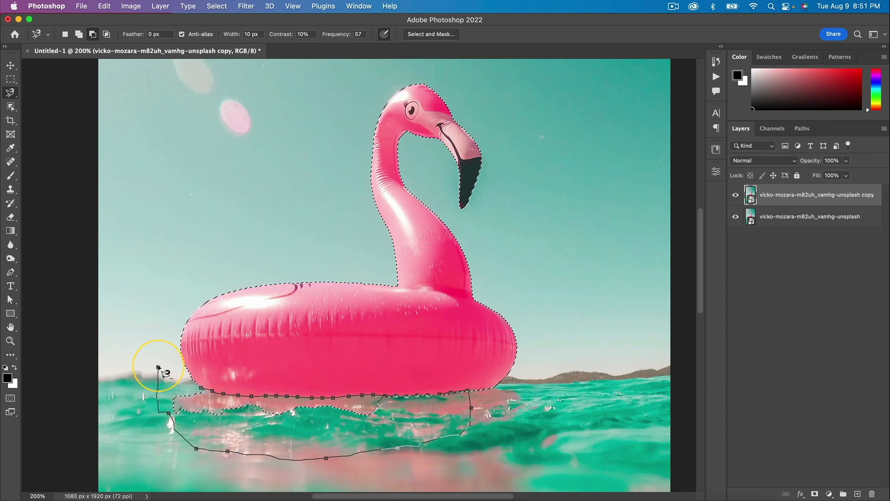
double_click(158, 366)
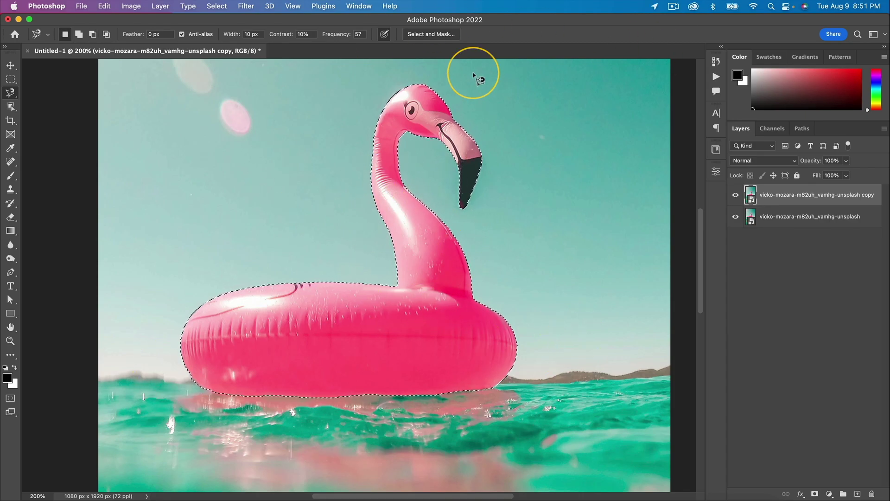
Step: Mask the float onto transparency, hide the original flamingo layer, and paint along its bottom edge
left_click(815, 494)
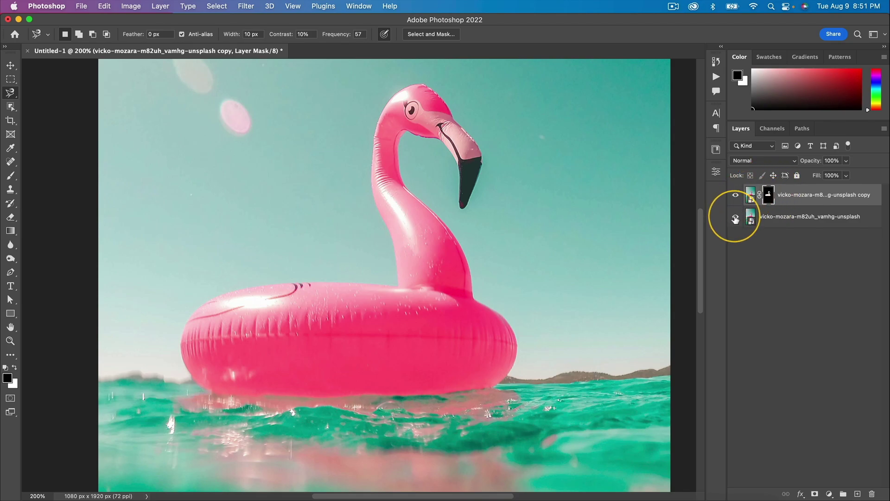
left_click(736, 218)
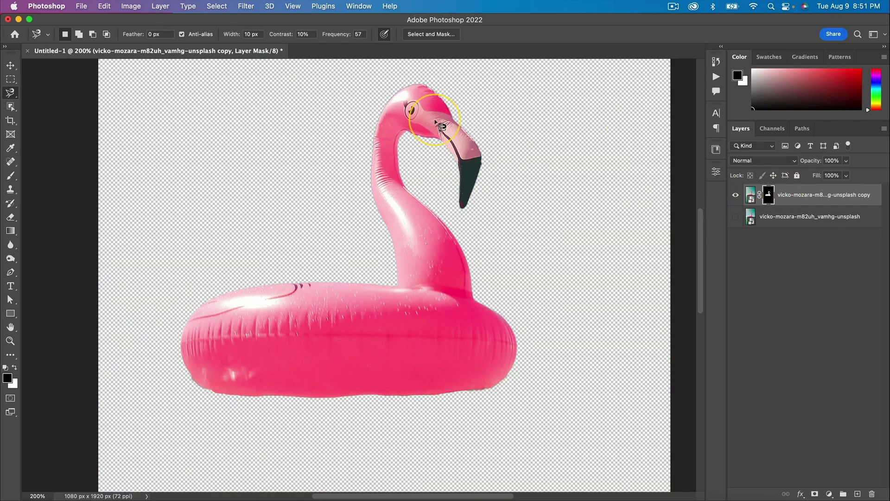
key("super+minus")
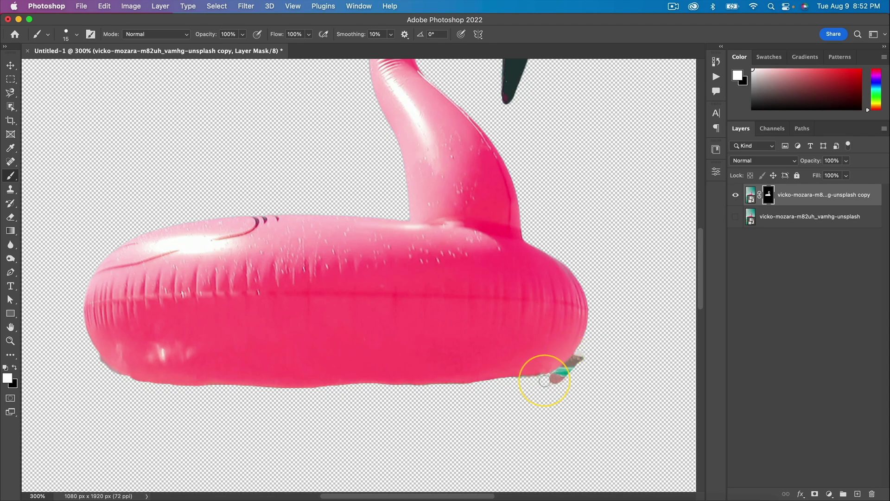
left_click_drag(545, 381, 495, 390)
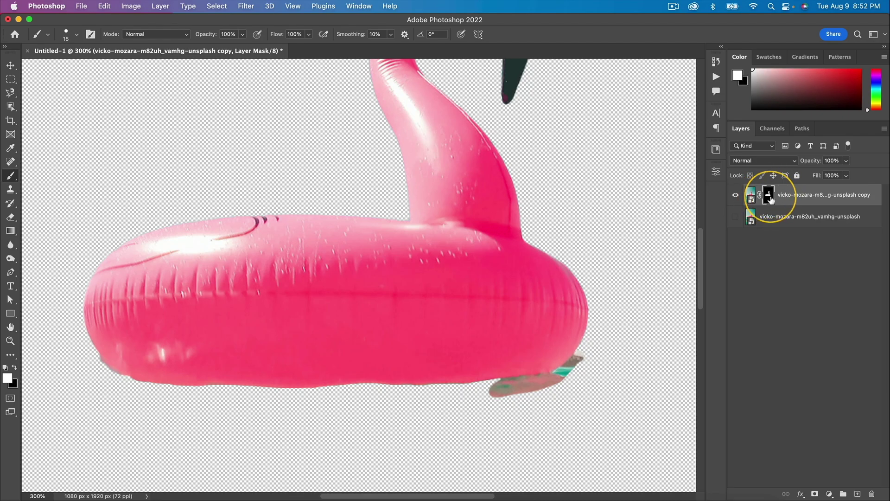
Step: Hide the teal fringe under the float and paint a zigzag band out of its body
key("super+z")
left_click(14, 367)
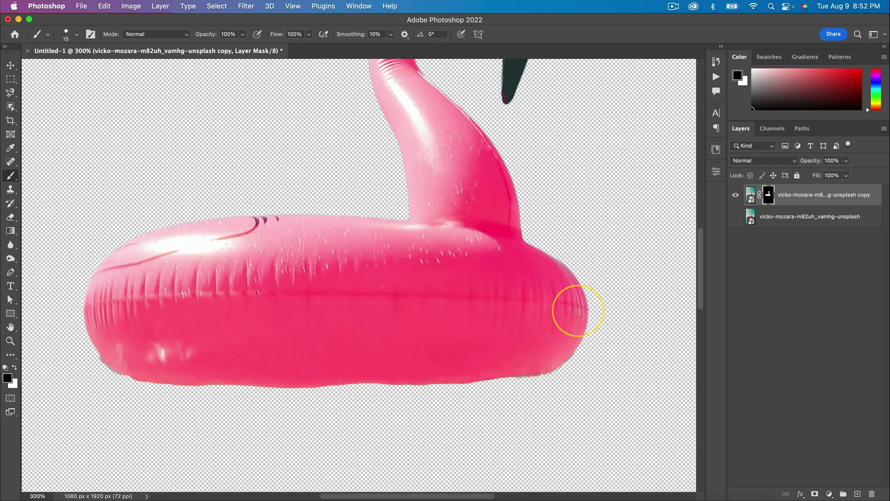
scroll(578, 311, "right", 3)
scroll(229, 352, "left", 2)
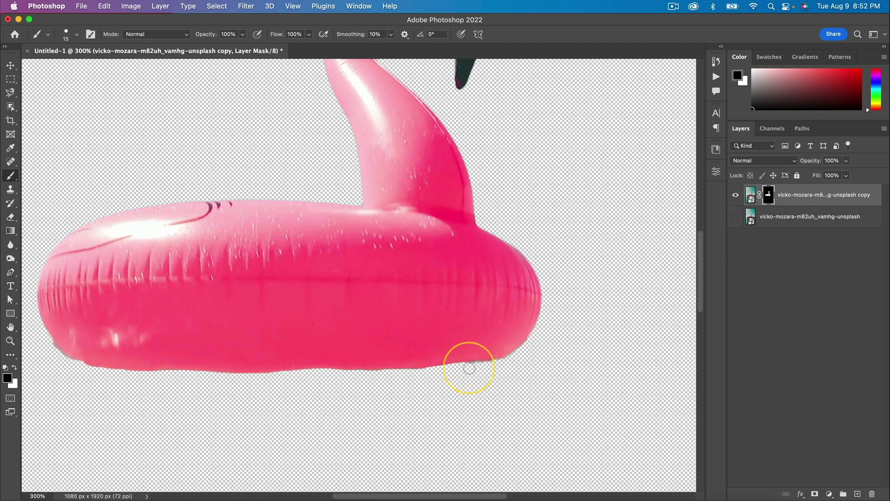
mouse_move(531, 334)
left_mouse_down()
mouse_move(402, 353)
mouse_move(516, 301)
mouse_move(322, 276)
mouse_move(281, 286)
mouse_move(320, 246)
left_mouse_up()
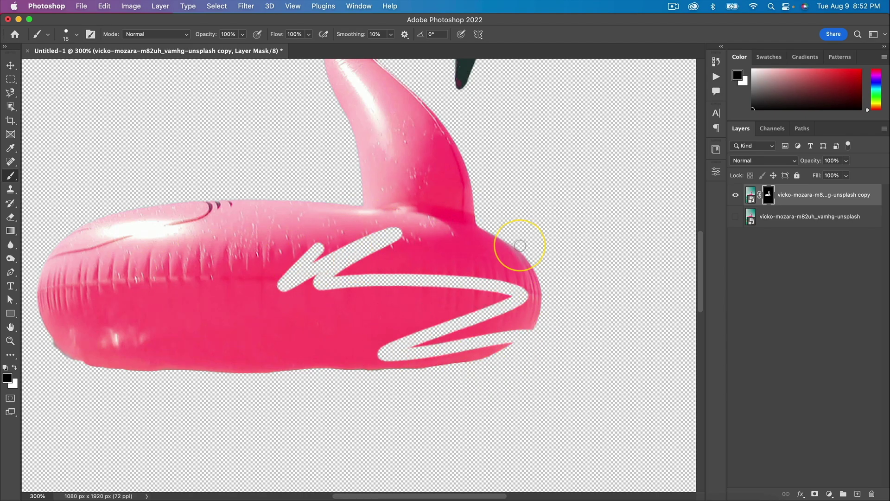
Step: Undo the zigzag stroke, place the desert dune photo as a new layer, and duplicate it
key("cmd+z")
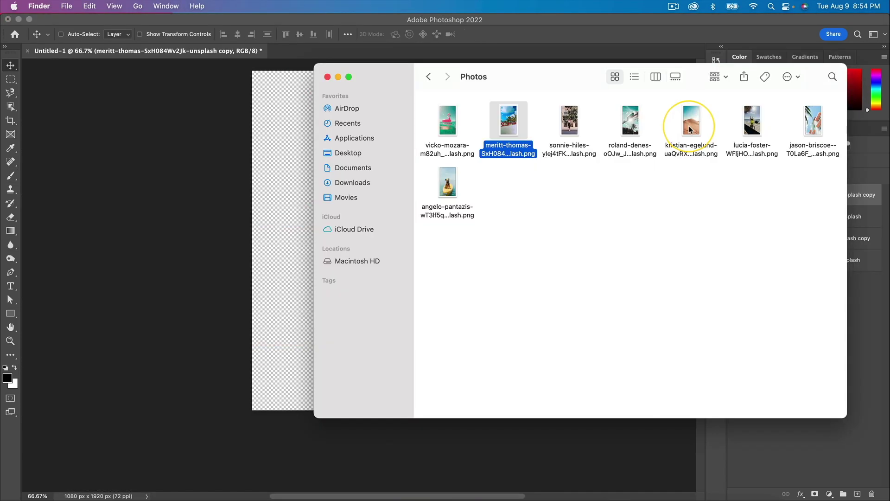
mouse_move(691, 121)
left_mouse_down()
mouse_move(179, 208)
mouse_move(188, 219)
left_mouse_up()
key("Return")
key("cmd+0")
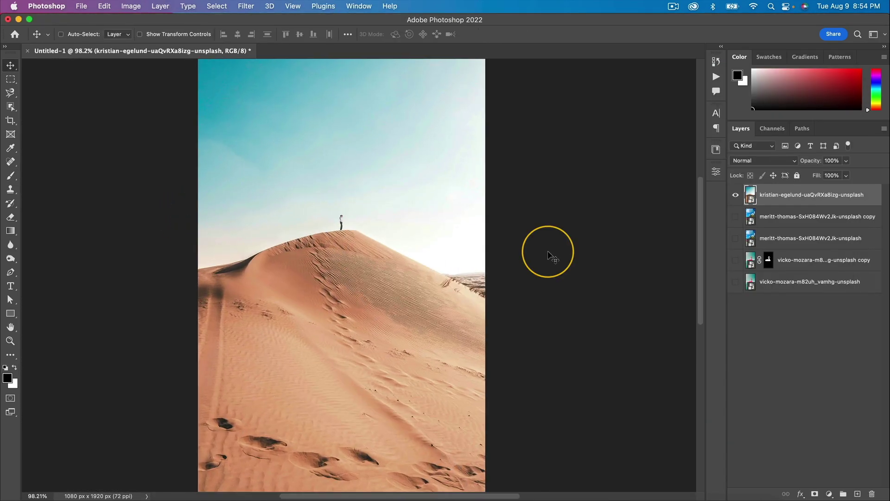
key("cmd+j")
scroll(549, 255, "up", 1)
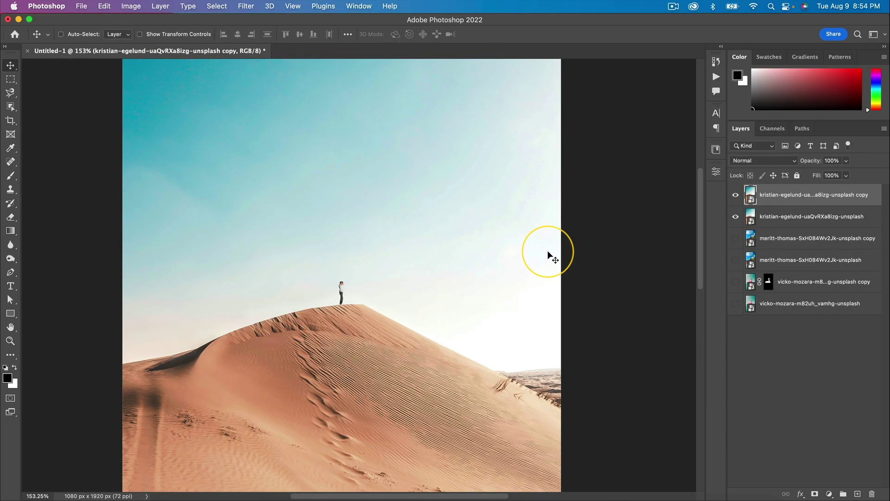
scroll(230, 237, "down", 3)
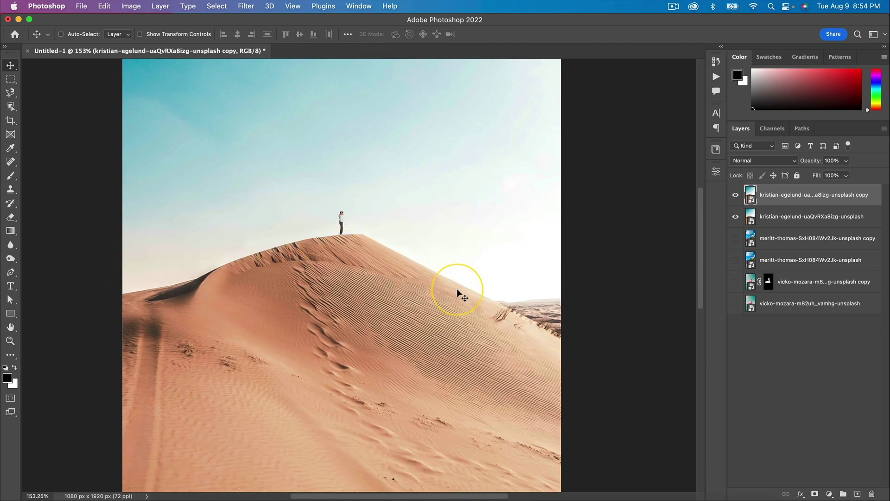
Step: Select the sand dune on the dune copy layer with the Object Selection Tool, excluding the sky
scroll(255, 330, "down", 5)
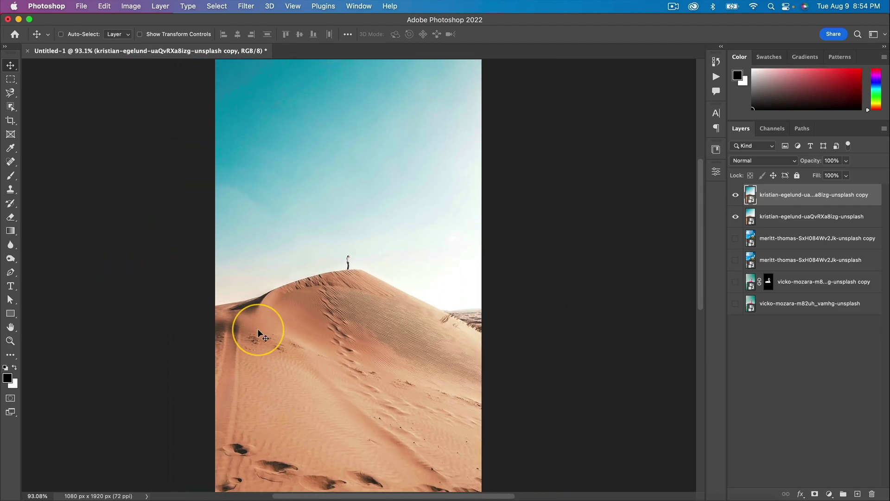
scroll(258, 330, "up", 3)
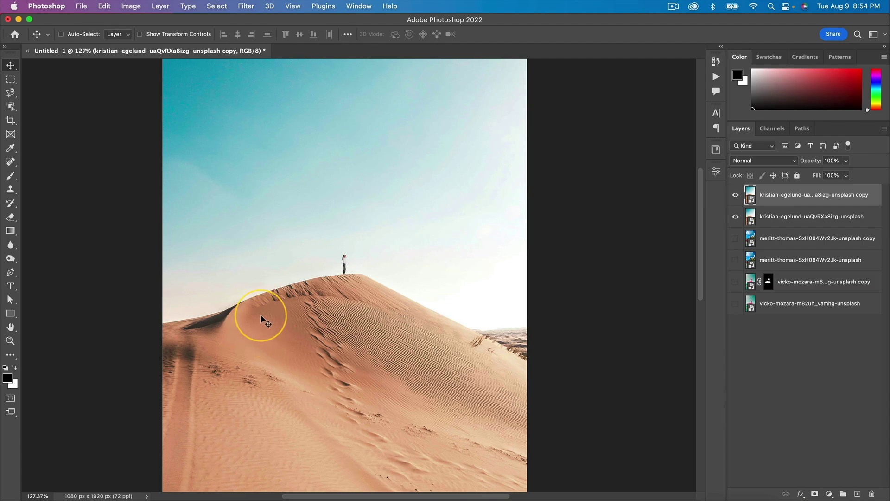
key("w")
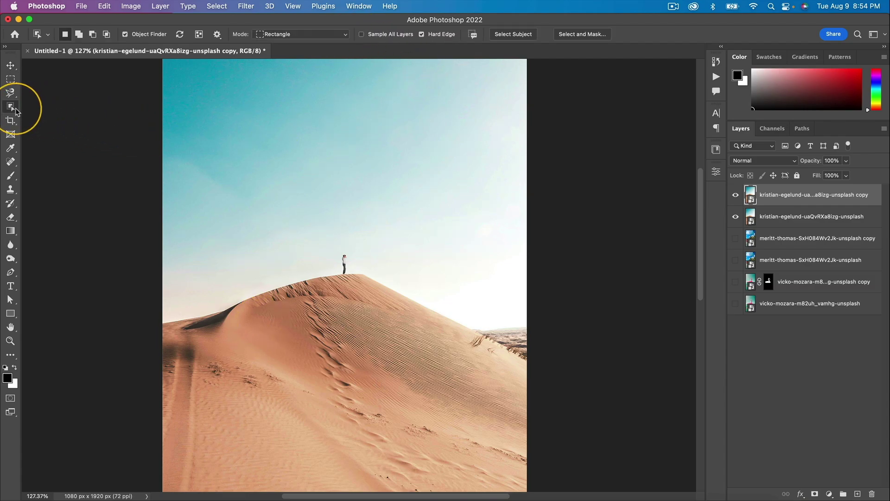
right_click(11, 106)
left_click(64, 106)
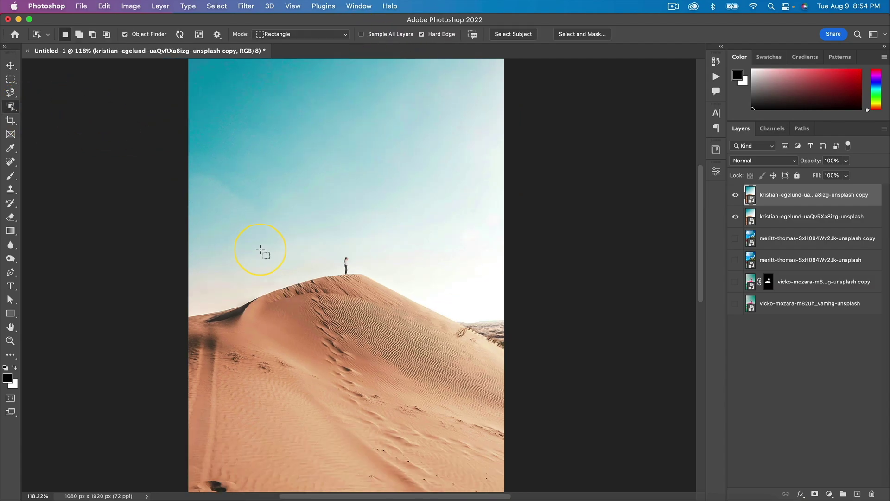
scroll(260, 250, "down", 5)
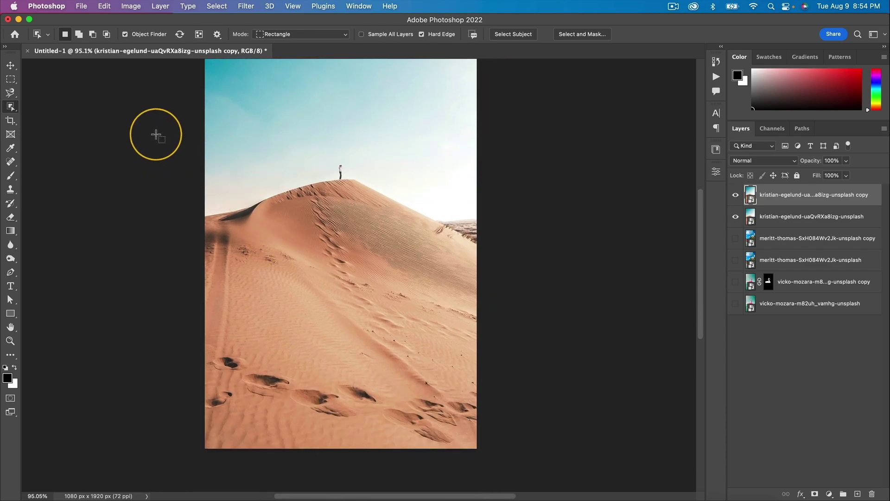
left_click_drag(205, 134, 484, 463)
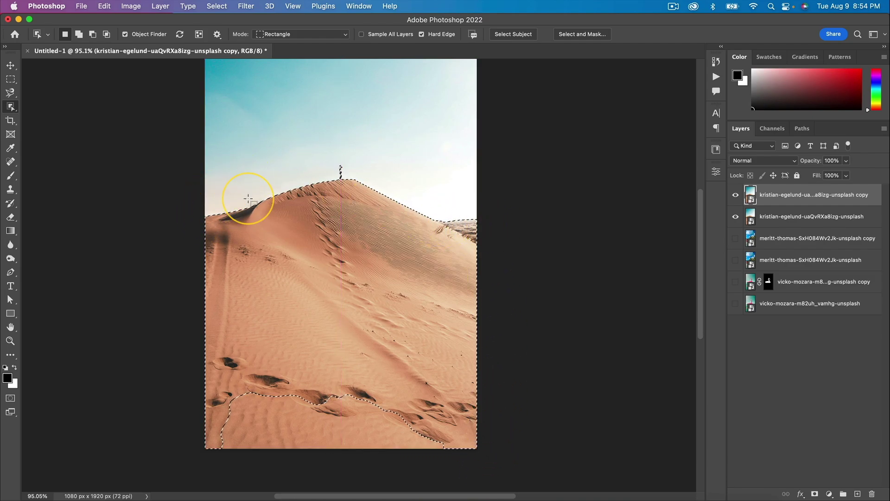
scroll(318, 175, "up", 5)
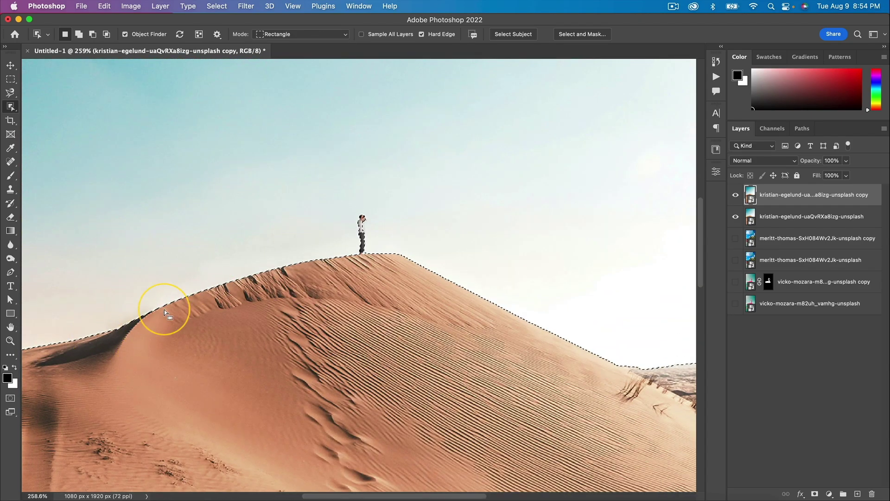
scroll(388, 293, "right", 5)
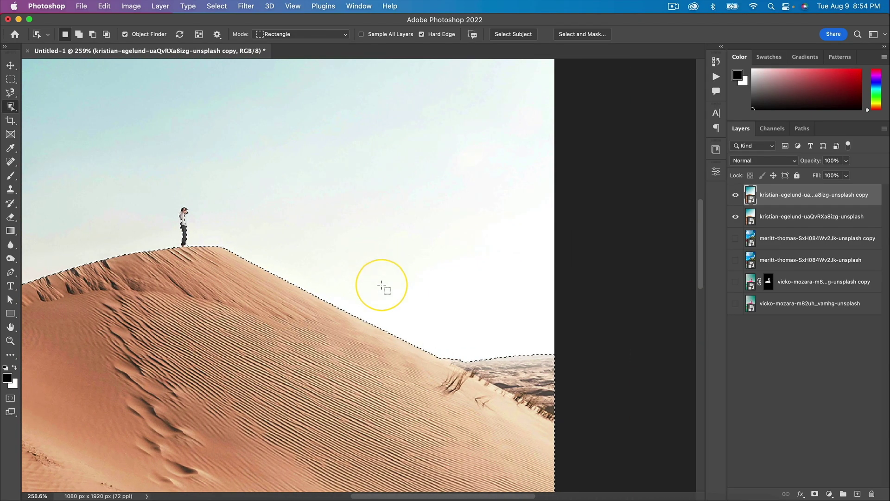
scroll(185, 222, "down", 5)
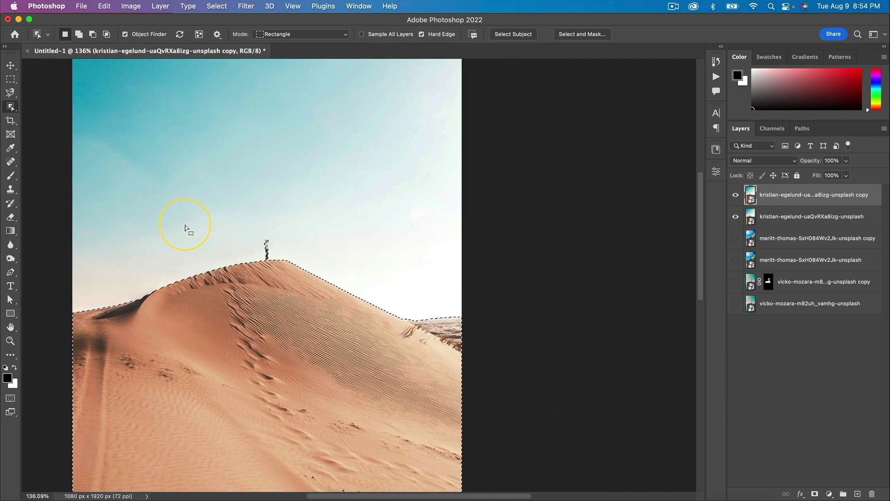
scroll(508, 233, "down", 3)
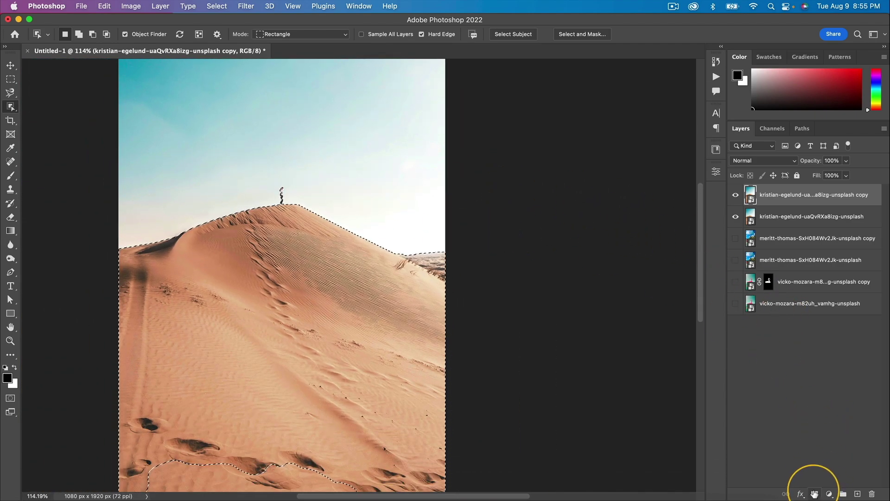
Step: Add a layer mask from the dune selection and show only the masked dune copy
left_click(815, 493)
scroll(559, 297, "down", 2)
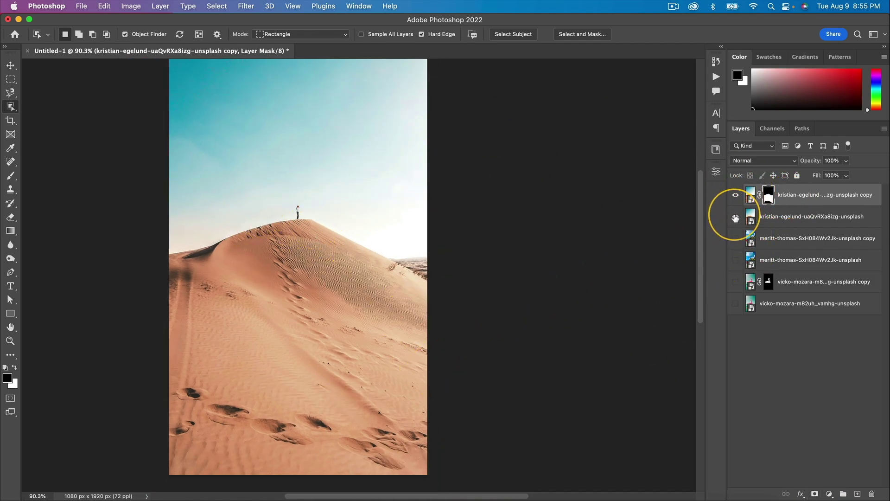
left_click_drag(734, 199, 736, 209)
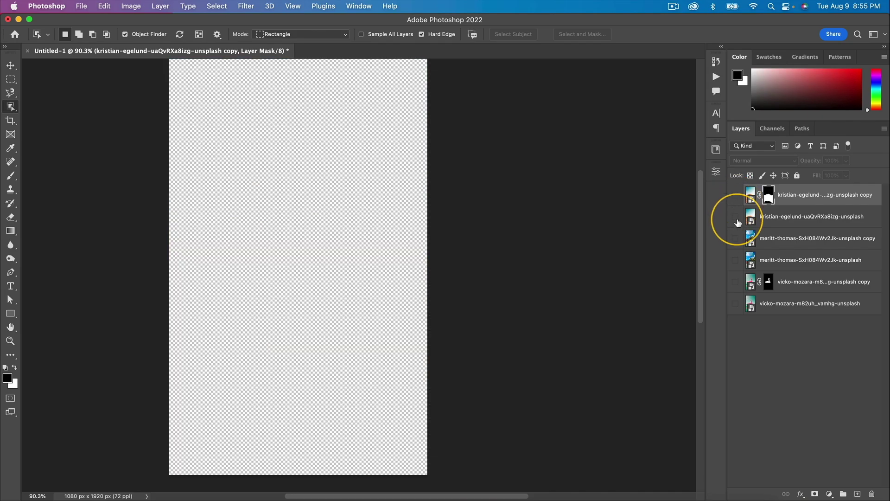
left_click(736, 197)
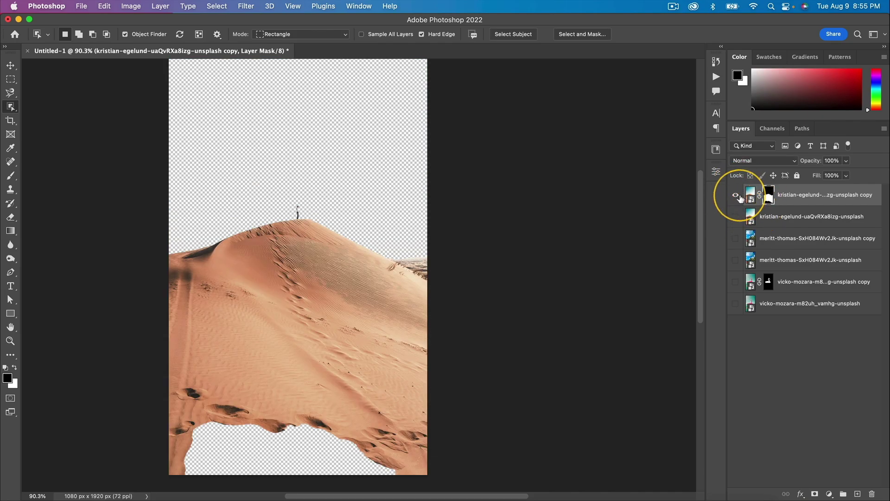
scroll(418, 260, "up", 2)
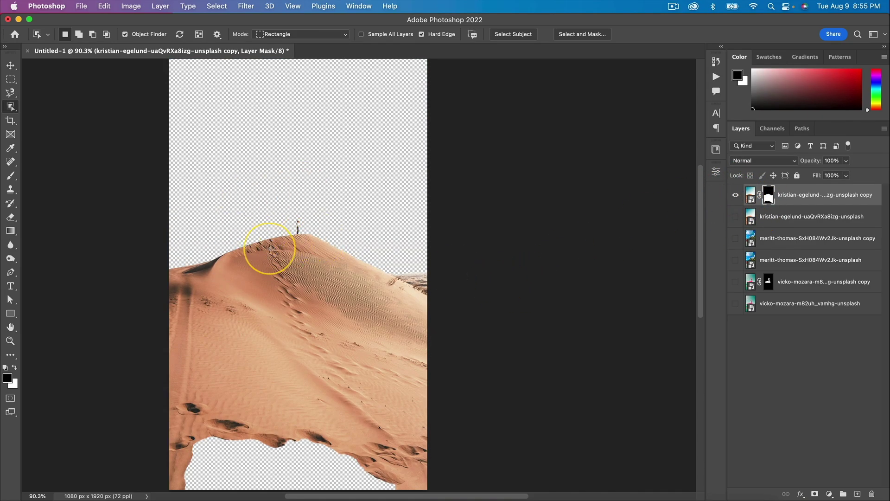
scroll(230, 239, "up", 5)
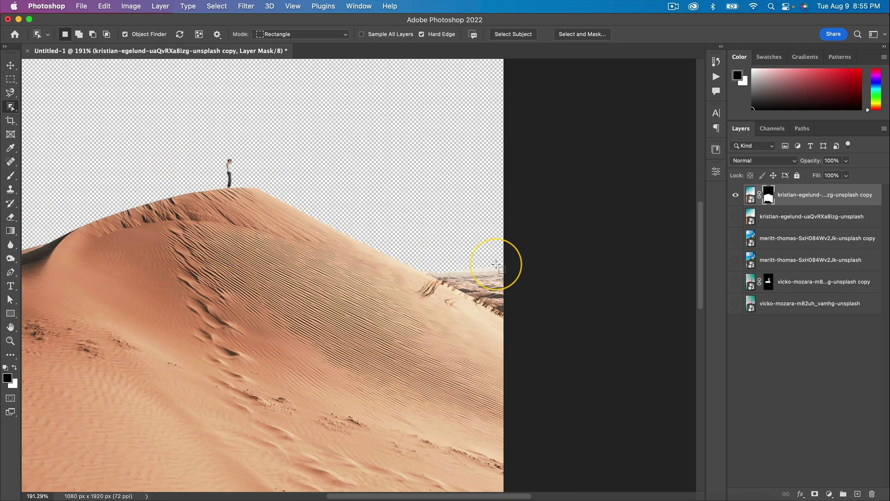
scroll(496, 264, "down", 4)
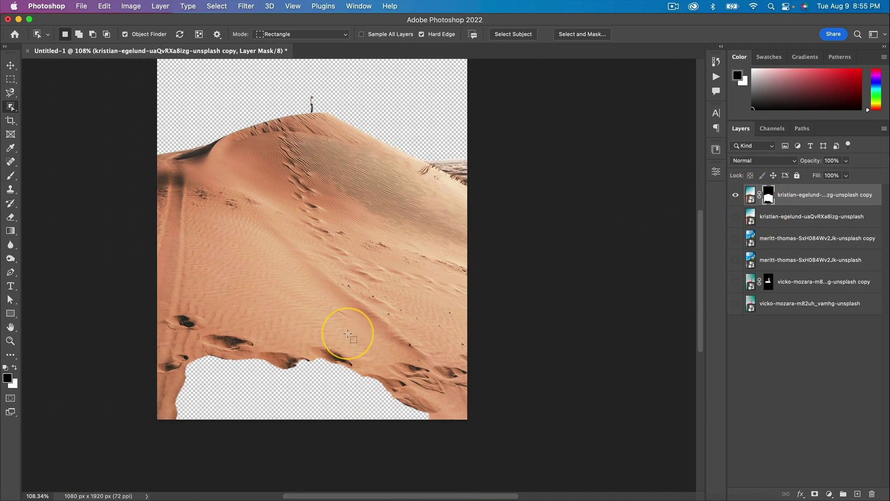
scroll(283, 362, "up", 2)
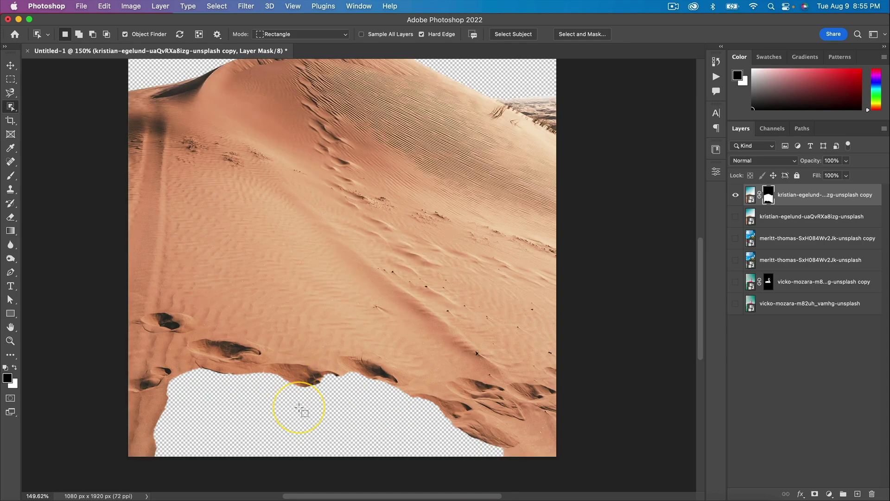
scroll(342, 396, "down", 2)
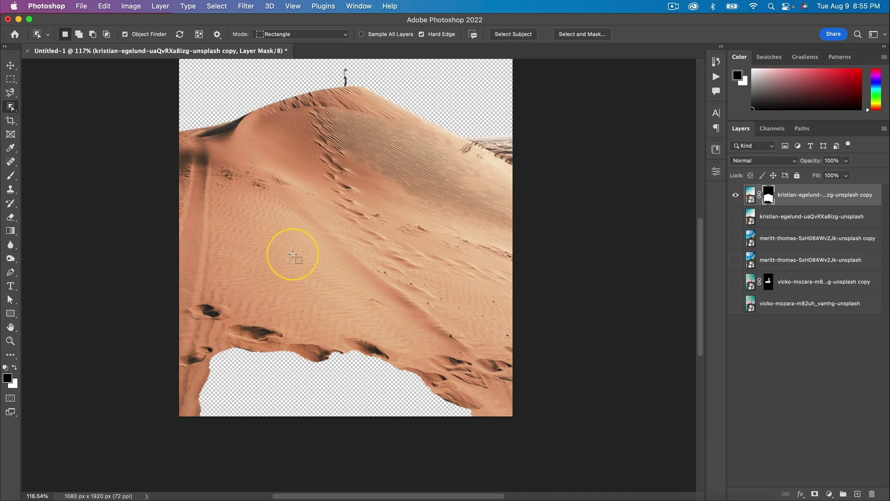
Step: Paint white on the mask to restore the missing sand at the dune's bottom
key("b")
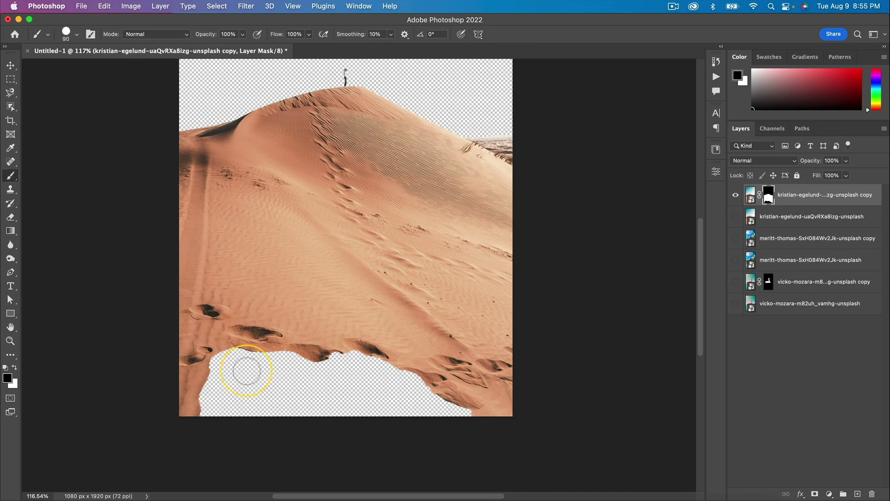
key("x")
mouse_move(246, 370)
left_mouse_down()
mouse_move(233, 357)
mouse_move(382, 360)
mouse_move(143, 363)
mouse_move(530, 391)
mouse_move(192, 377)
mouse_move(473, 421)
mouse_move(165, 398)
mouse_move(403, 430)
left_mouse_up()
scroll(196, 406, "down", 3)
key("v")
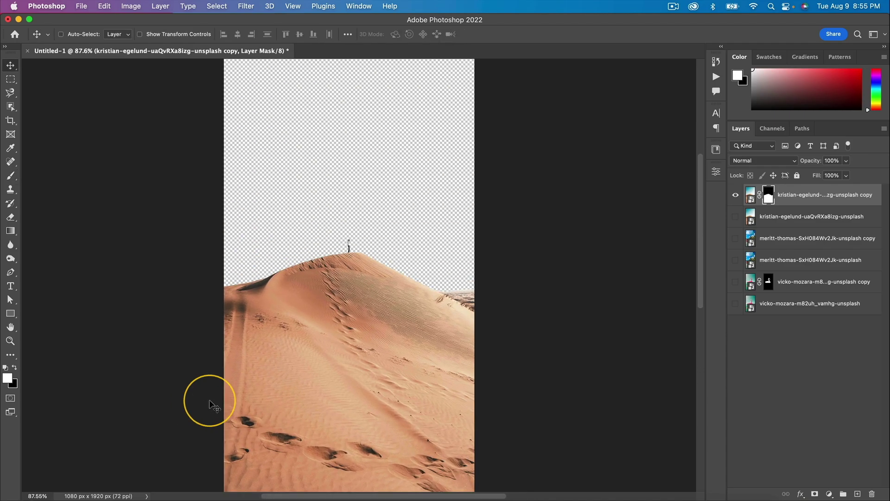
scroll(392, 175, "down", 1)
Step: Show the original dune layer and set up a Save for Web (Legacy) PNG-24 export of the flamingo photo
left_click(735, 217, "alt")
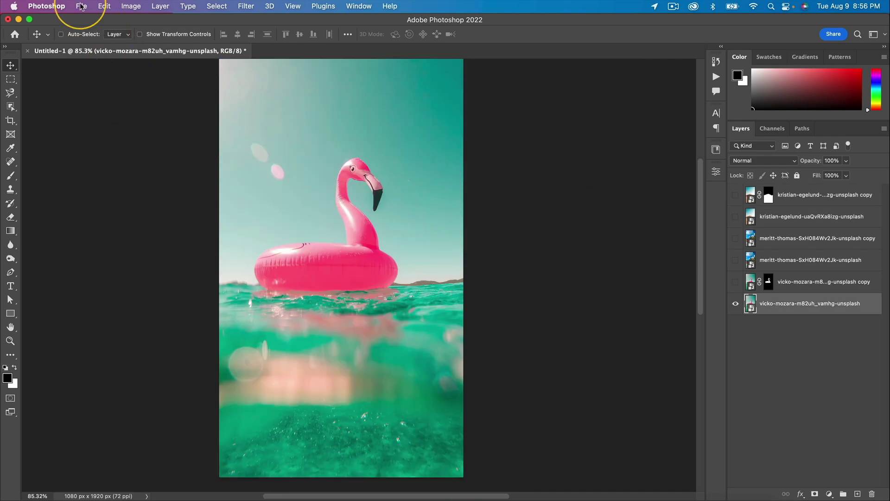
left_click(80, 7)
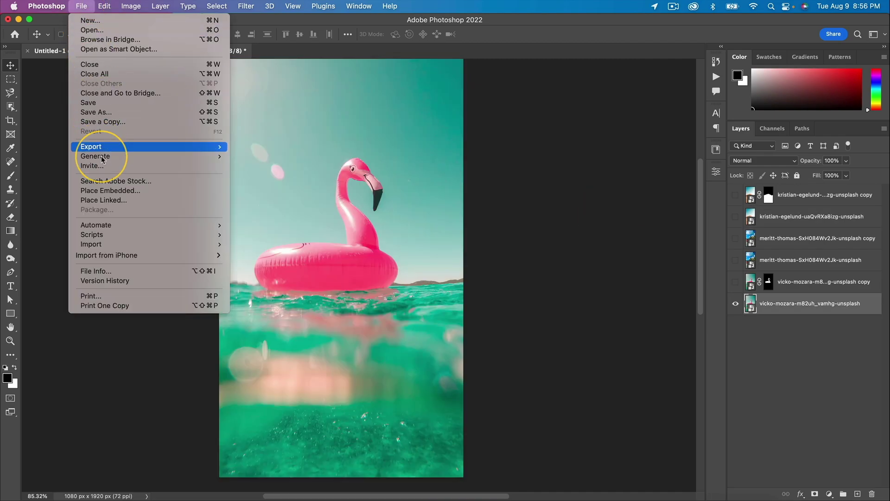
mouse_move(113, 147)
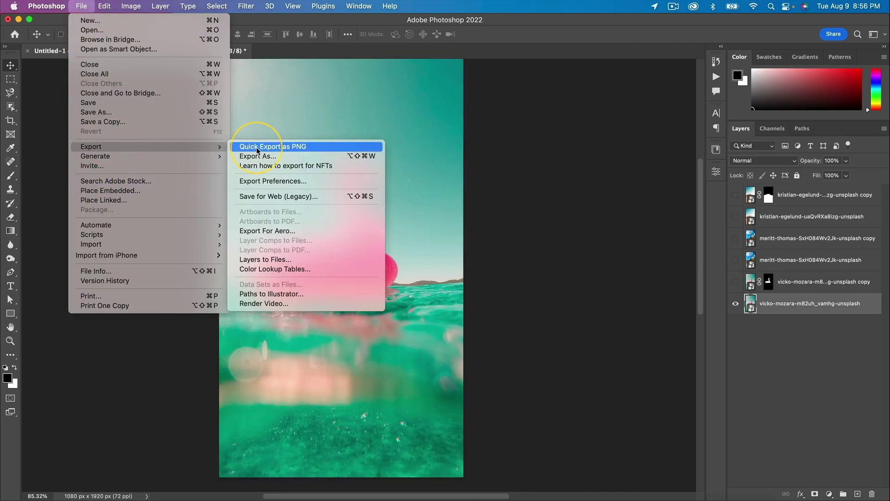
left_click(276, 197)
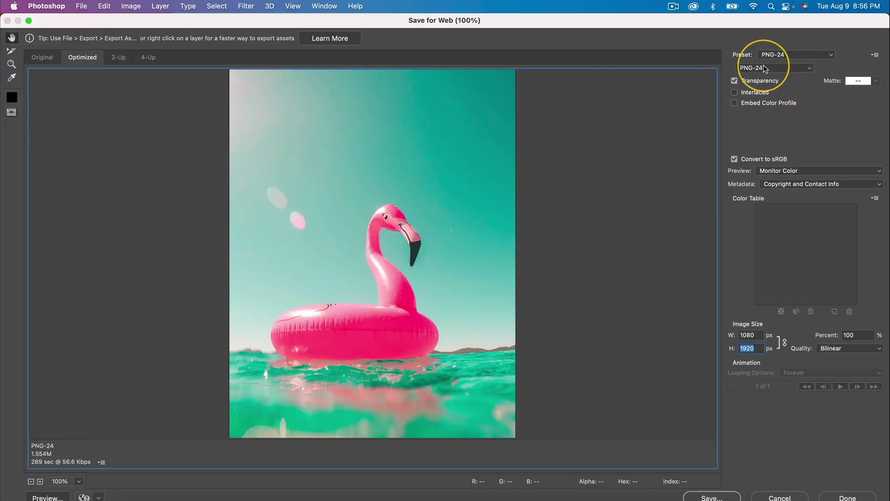
left_click(752, 69)
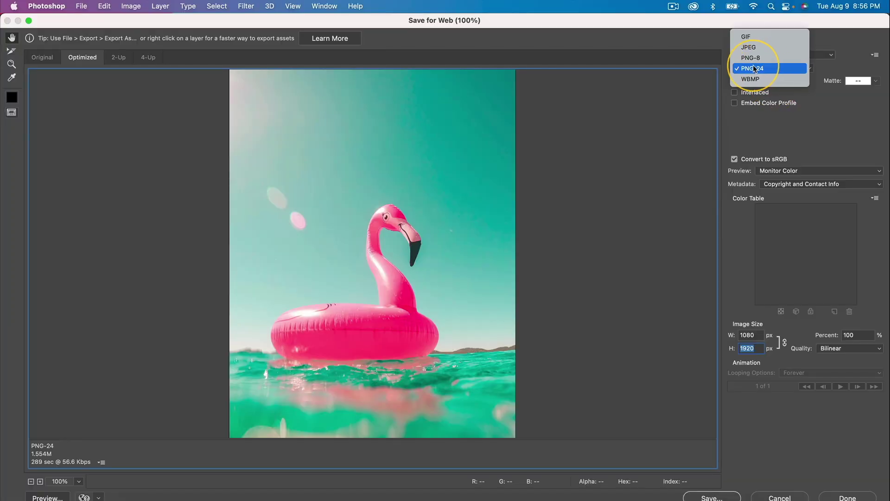
left_click(759, 69)
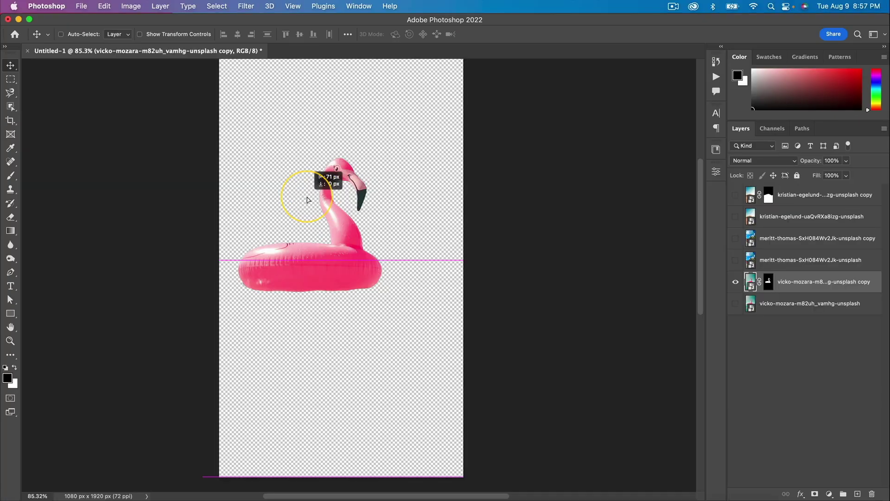
left_click_drag(298, 193, 355, 233)
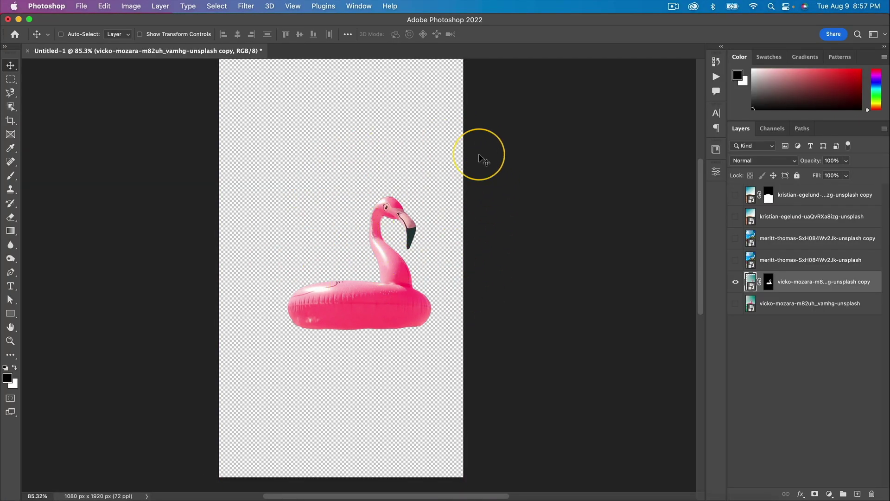
key("super+z")
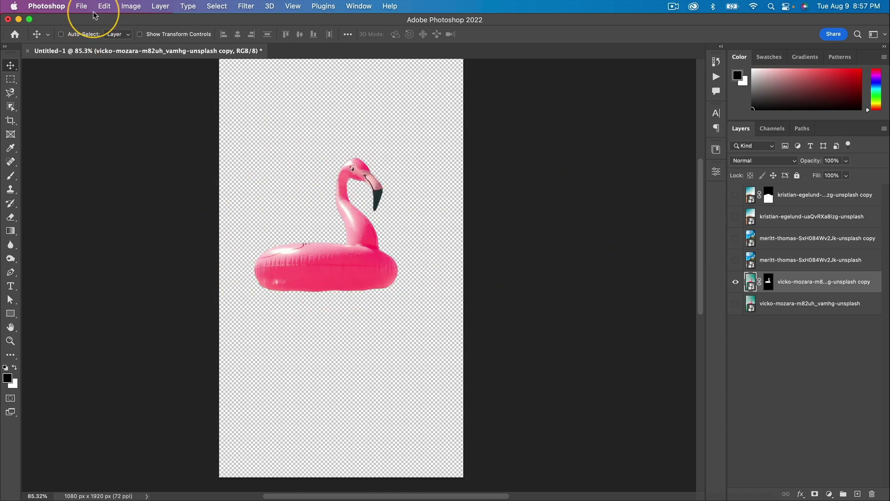
Step: Export the flamingo cut-out as PNG-24 with Transparency on, then select Final Cut's upper-lane clips
left_click(82, 6)
mouse_move(127, 146)
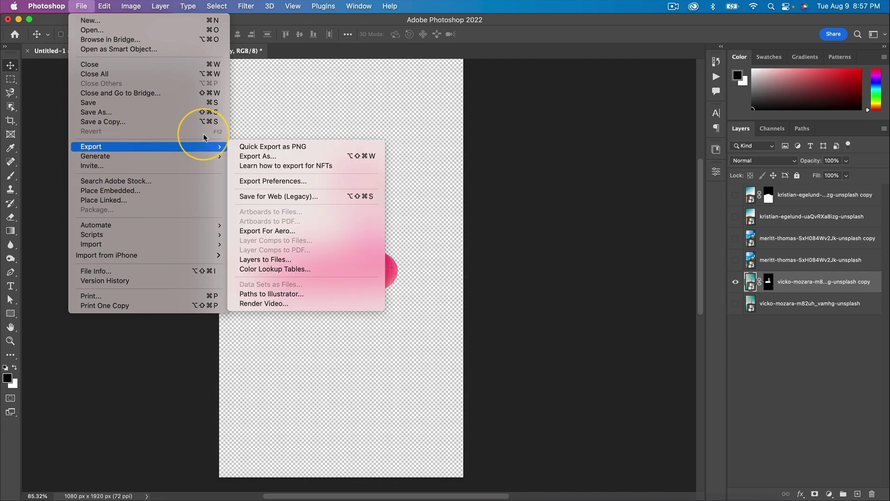
left_click(304, 196)
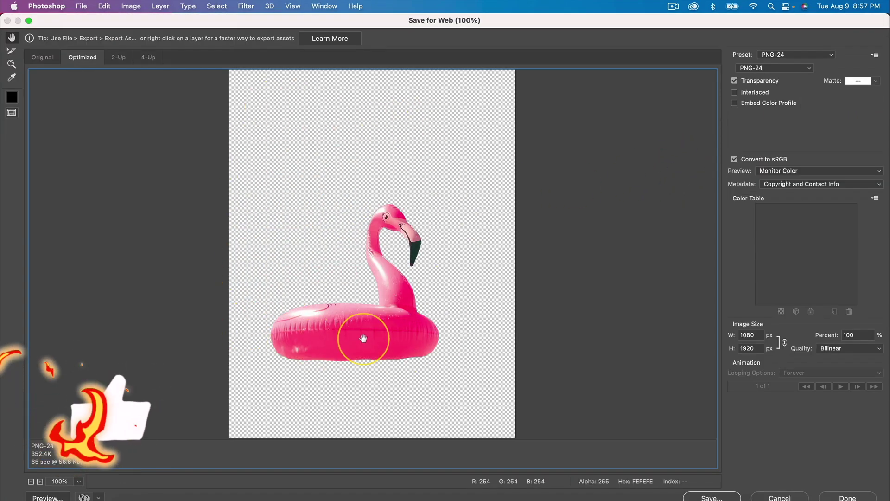
left_click(740, 82)
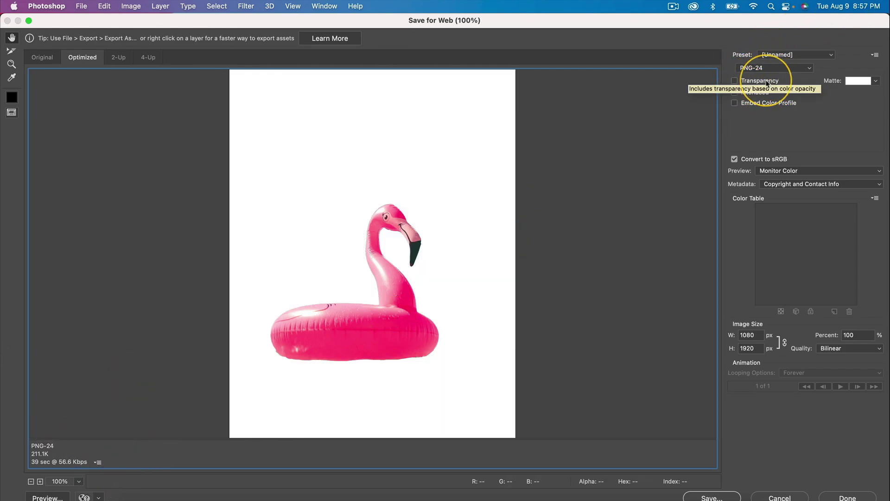
left_click(757, 82)
left_click(756, 80)
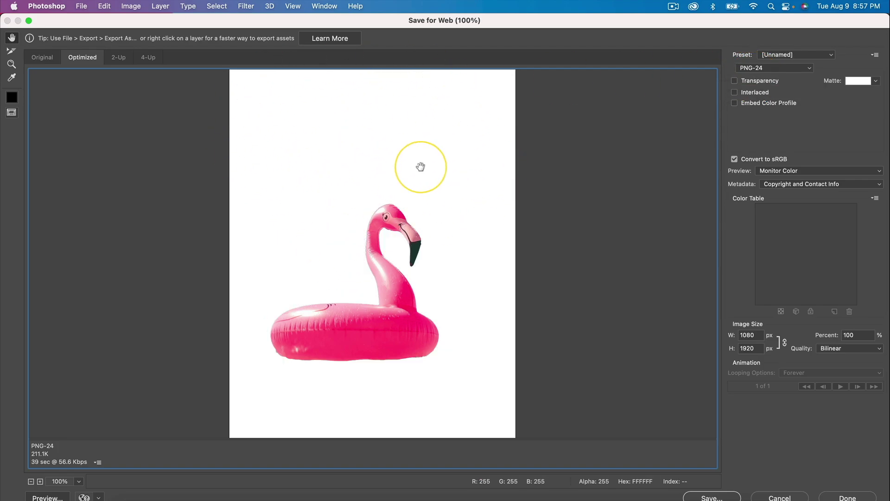
left_click(748, 81)
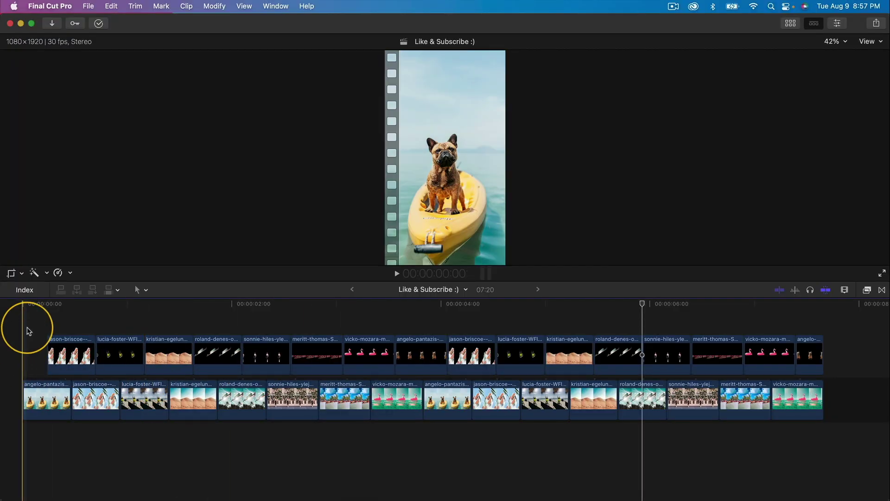
left_click_drag(27, 328, 823, 364)
Step: Delete every clip from the timeline, show the media browser and return the playhead to the start
key("Delete")
left_click_drag(851, 406, 21, 357)
key("Delete")
left_click(791, 23)
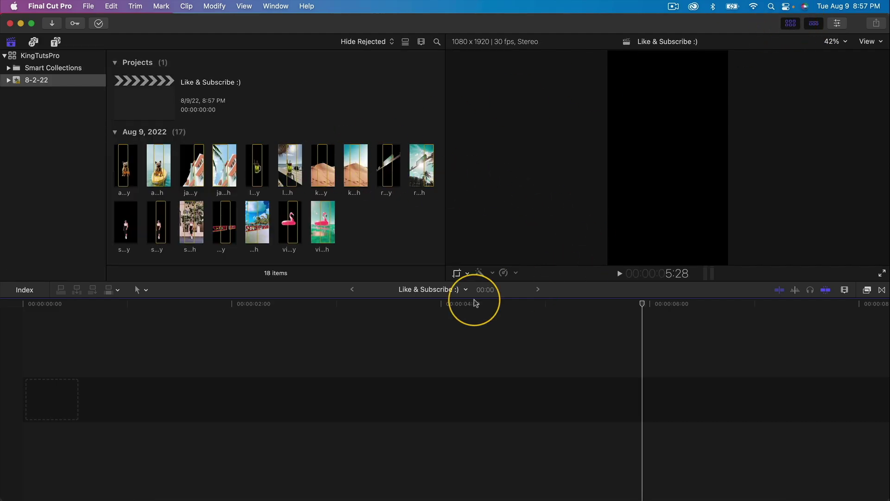
left_click(24, 305)
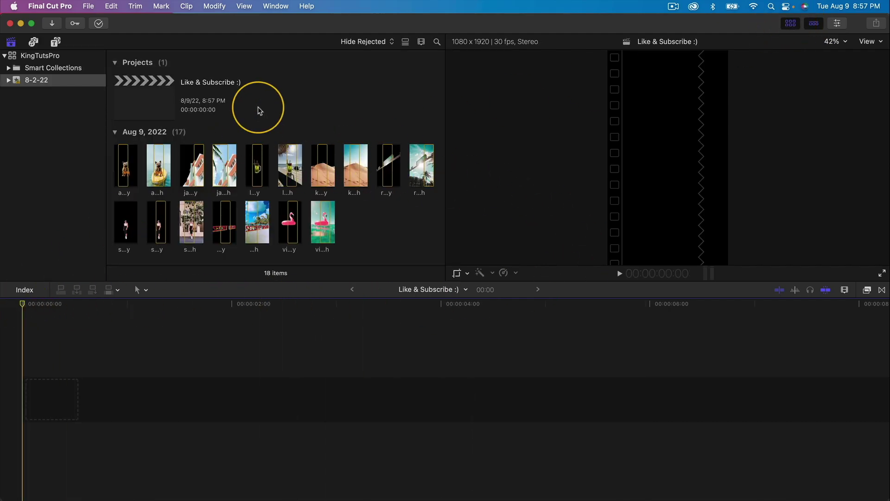
Step: Begin a new project with custom settings, choosing 1080p HD and then the Vertical video format
left_click(88, 6)
mouse_move(195, 17)
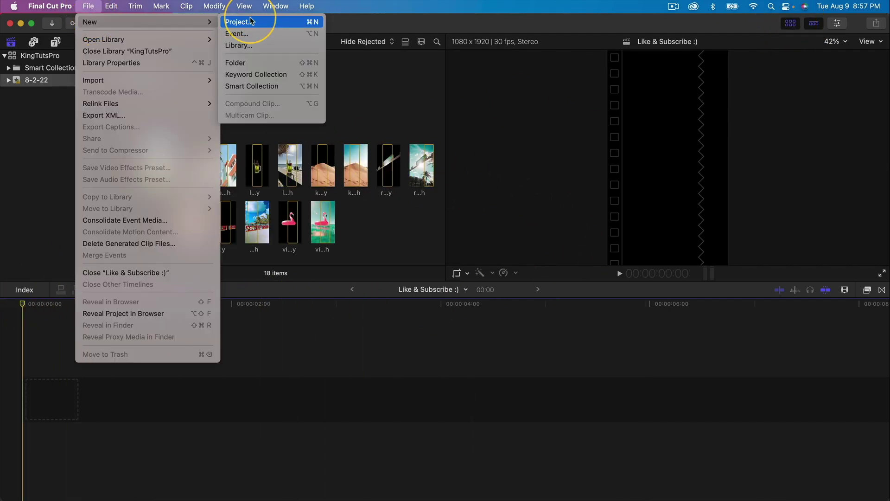
left_click(278, 19)
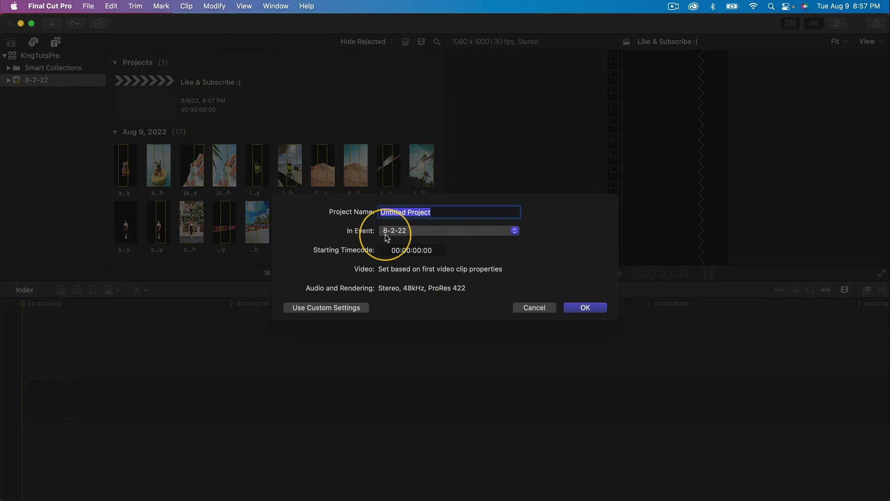
left_click(312, 309)
left_click(386, 222)
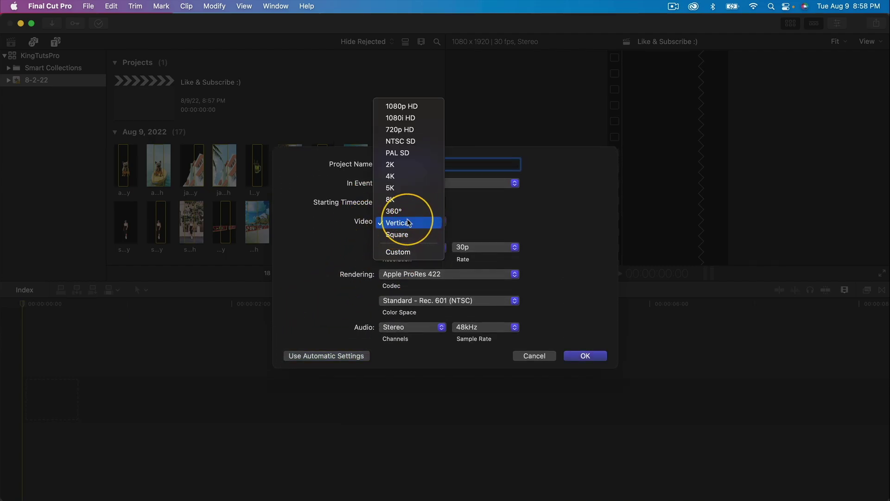
left_click(402, 106)
left_click(421, 222)
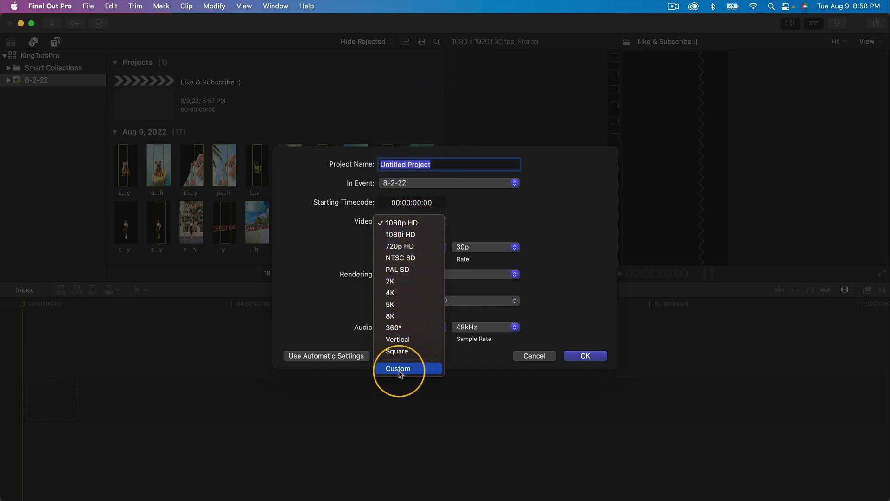
left_click(398, 338)
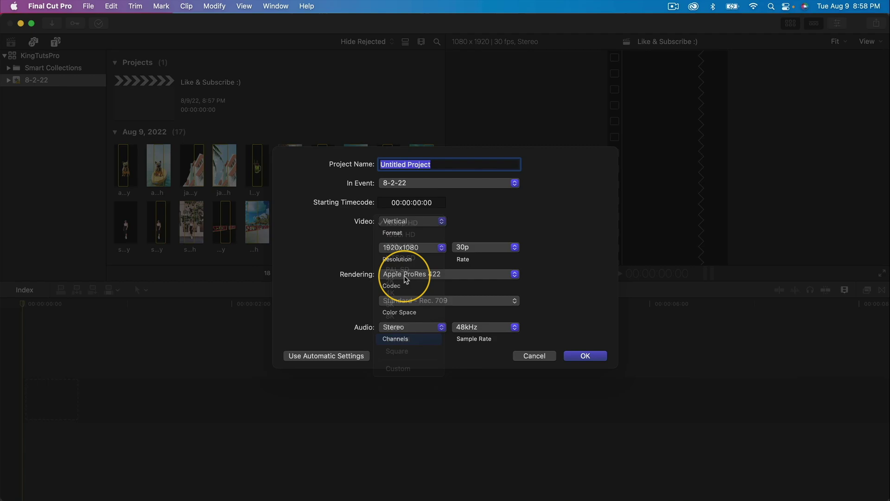
Step: Pick 1080x1920 resolution at 30p, cancel the new project, and select the first browser clip
left_click(398, 252)
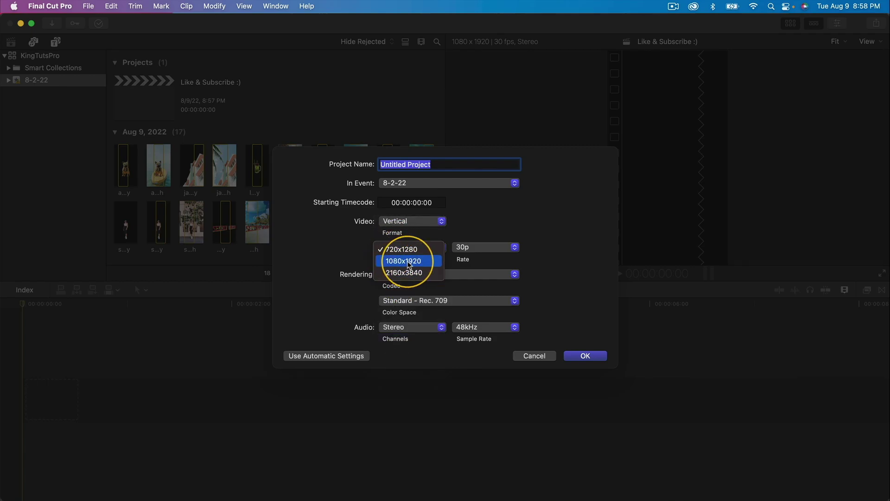
left_click(427, 261)
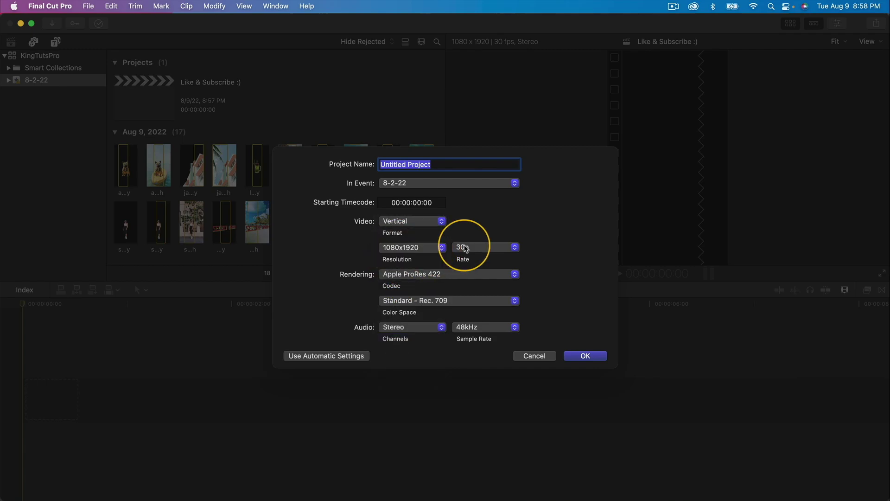
left_click(491, 247)
left_click(474, 249)
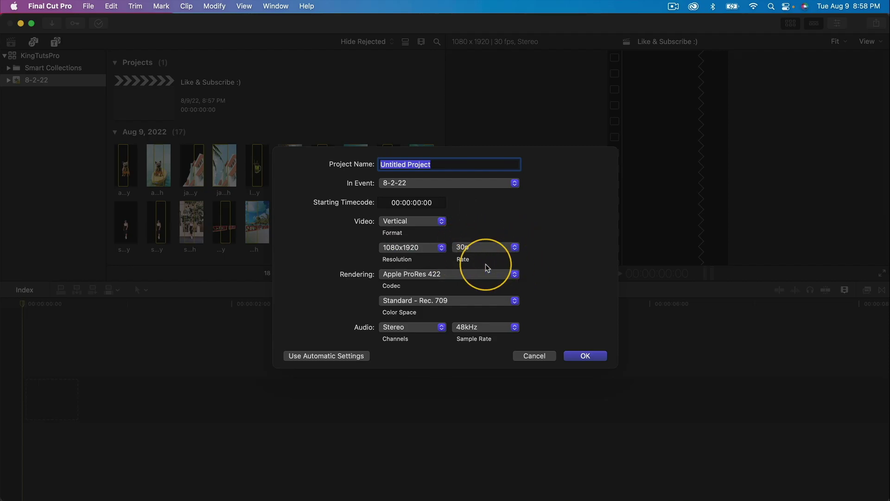
left_click(534, 358)
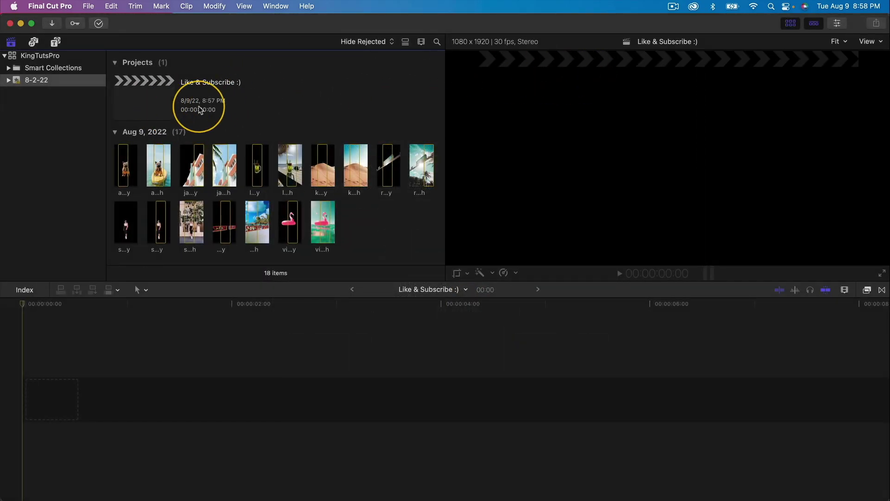
left_click(151, 106)
left_click(124, 155)
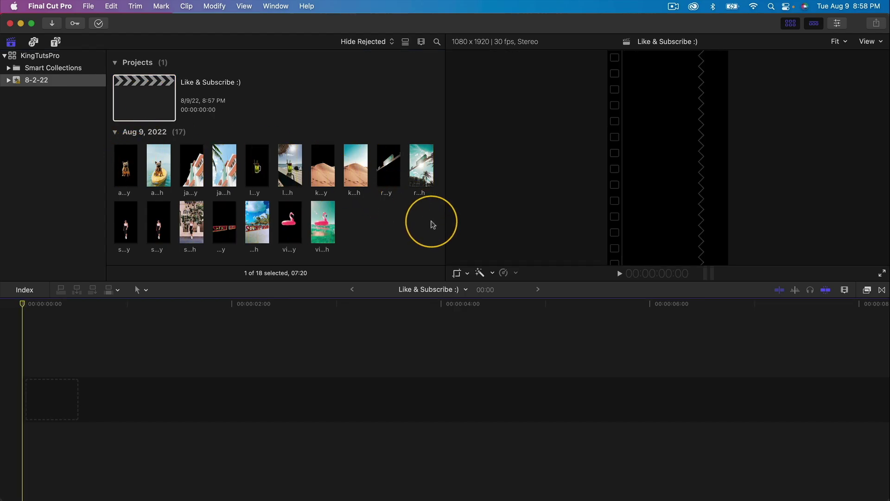
Step: Place the dog-on-kayak photo on the empty timeline and set the project frame rate to 30p
left_click_drag(432, 223, 132, 163)
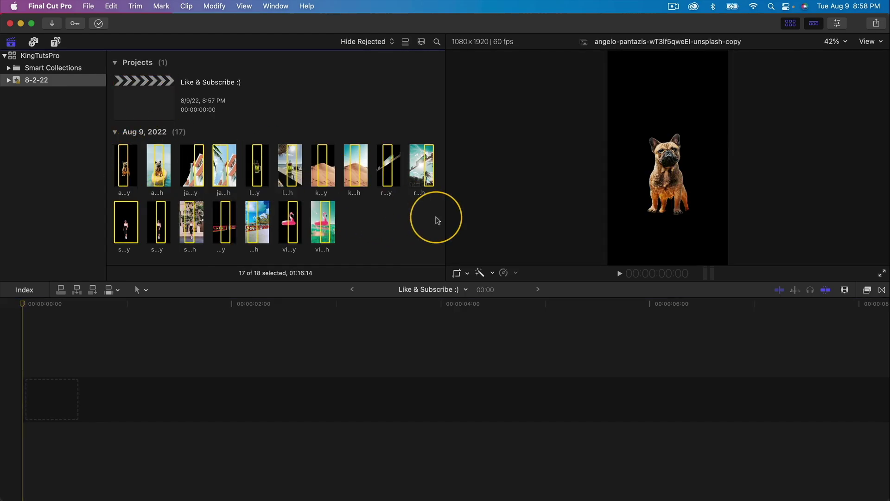
left_click(374, 209)
left_click(155, 154)
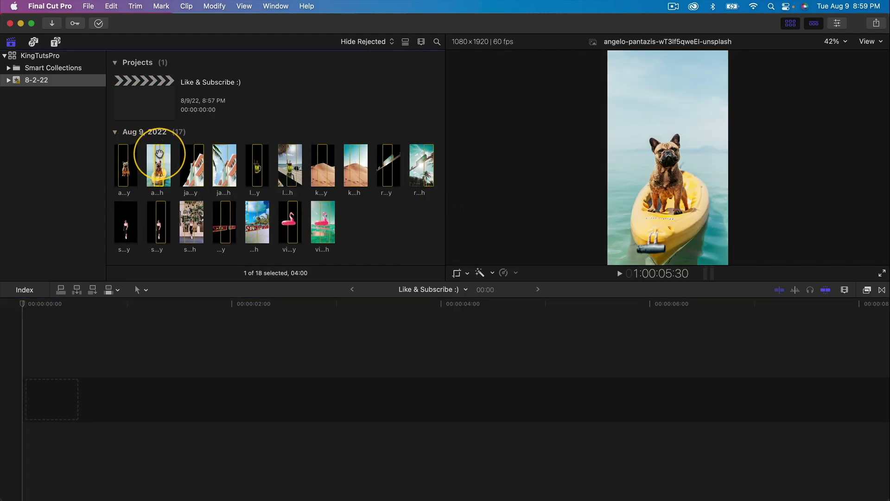
left_click_drag(159, 154, 44, 388)
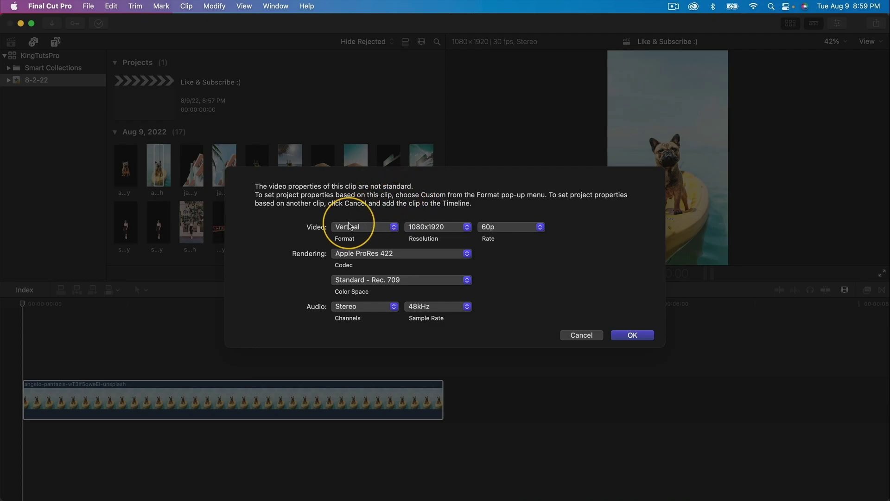
left_click(495, 226)
left_click(508, 194)
key("Return")
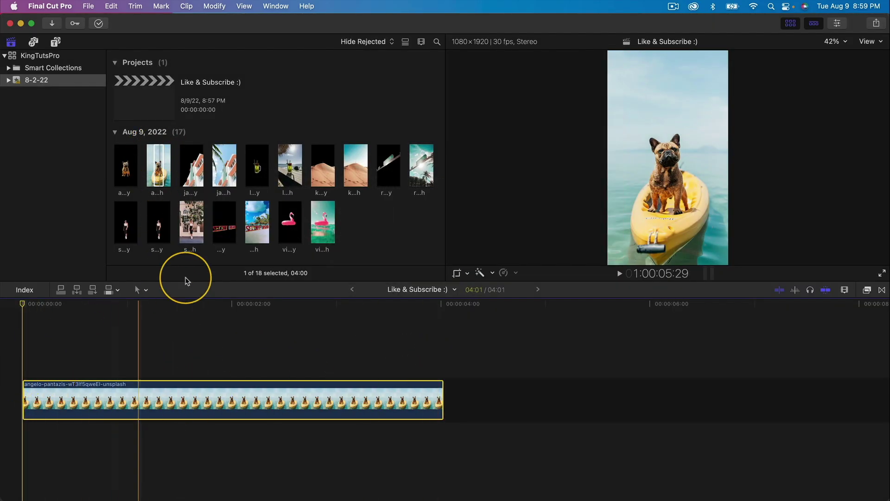
Step: Append the jason-briscoe, lucia-foster, kristian-egelund and roland-denes photos, then drag the dog cut-out over clip one
left_click(215, 162)
key("e")
left_click(290, 160)
left_click_drag(292, 161, 835, 380)
left_click(356, 165)
left_click_drag(356, 164, 848, 411)
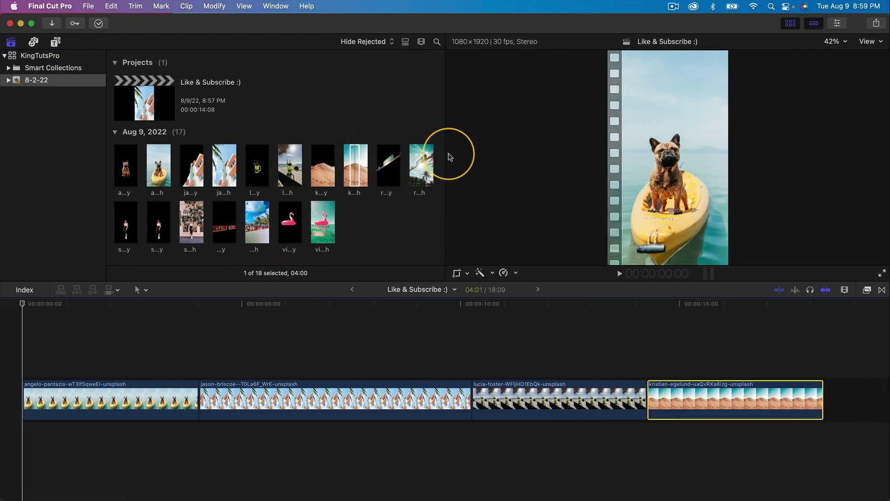
left_click_drag(422, 160, 861, 408)
left_click(195, 215)
left_click(135, 200)
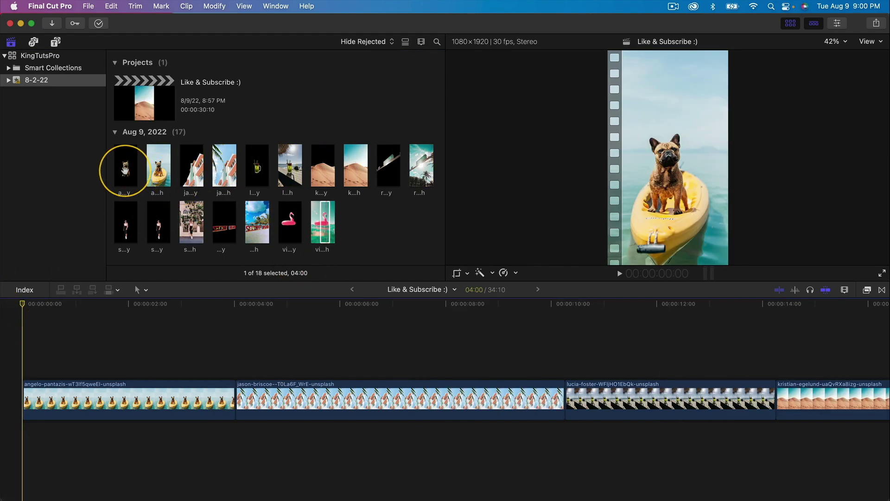
left_click_drag(125, 170, 129, 416)
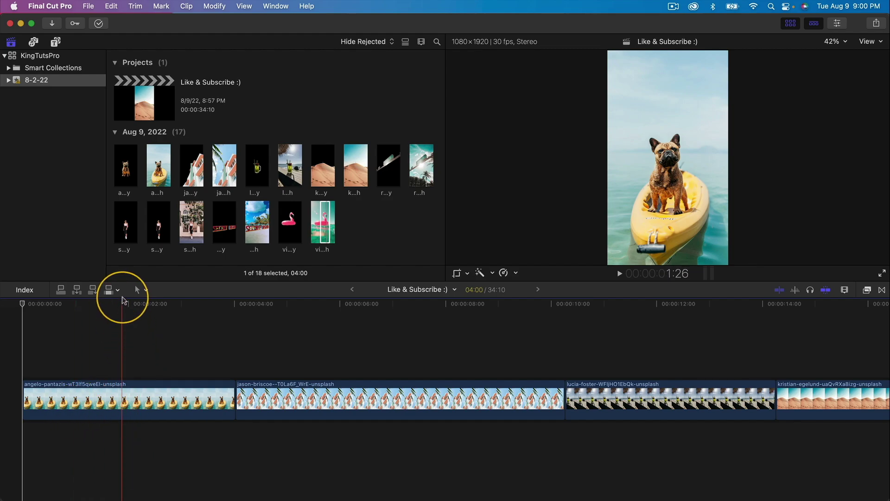
Step: Connect the dog cut-out above the first photo and toggle the photo off and on to check it
left_click(114, 305)
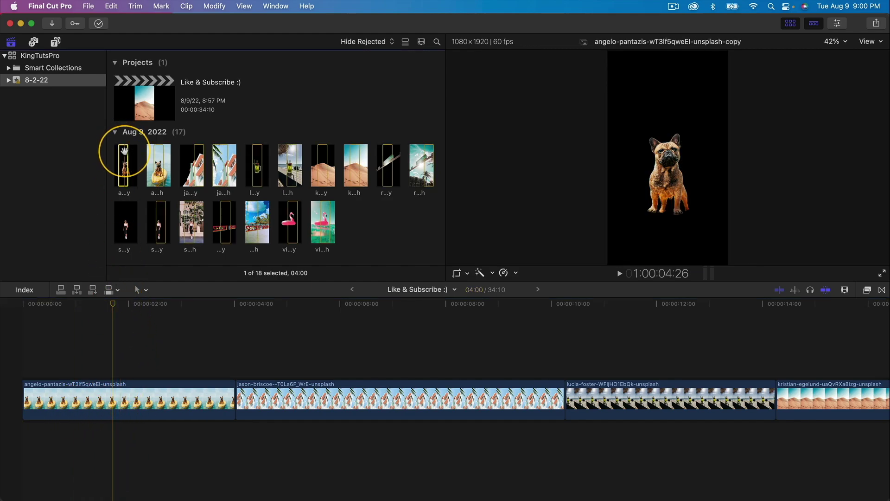
left_click_drag(124, 150, 113, 354)
left_click(88, 404)
key("v")
key("v")
key("v")
key("v")
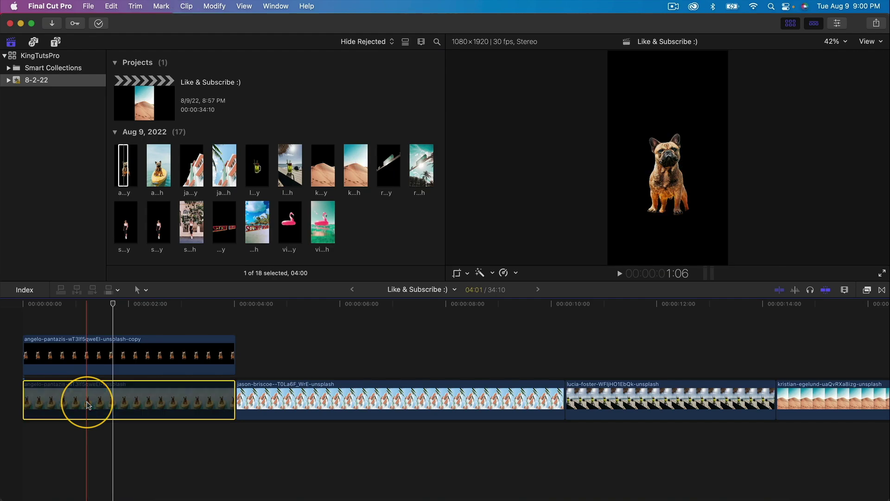
key("v")
key("v")
left_click(68, 350)
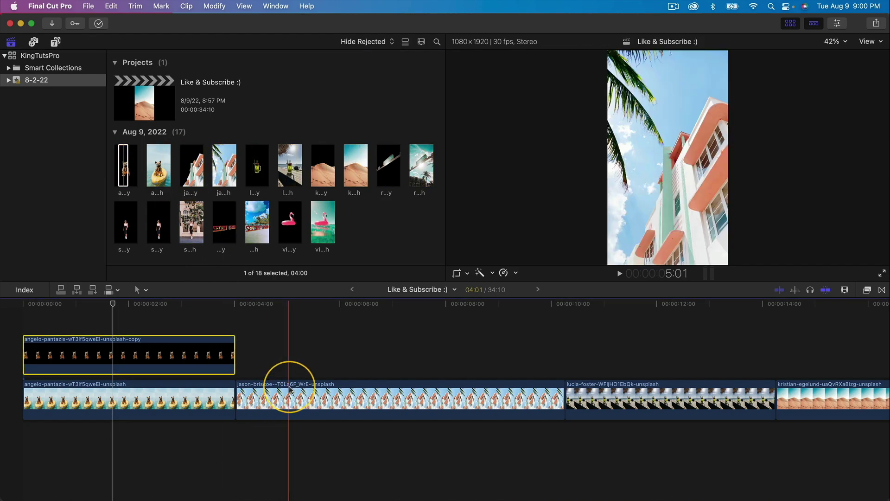
scroll(279, 357, "right", 3)
Step: Connect the jason-briscoe cut-out above its photo and return the playhead to 00:00:00:00
left_click(195, 159)
left_click_drag(195, 159, 199, 301)
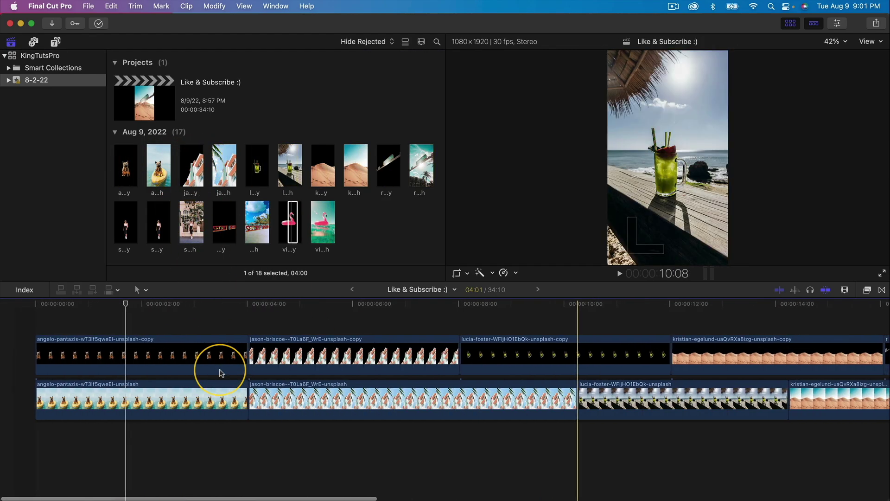
scroll(139, 362, "right", 1)
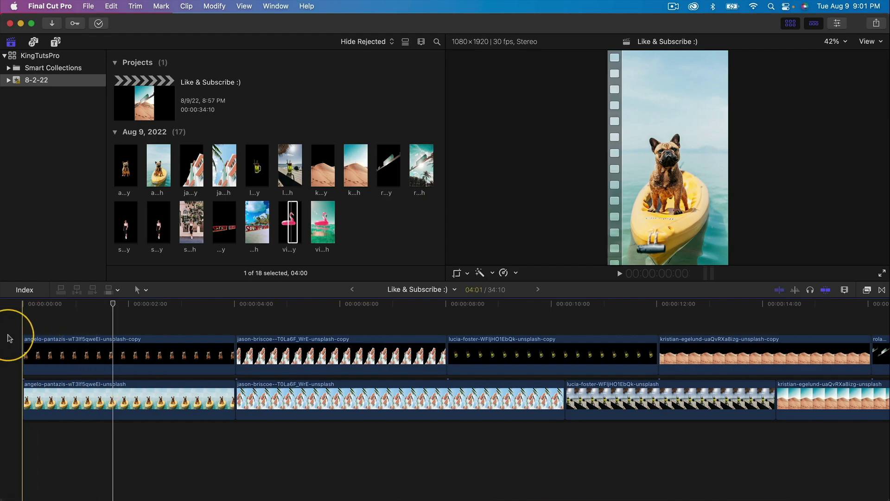
left_click(4, 303)
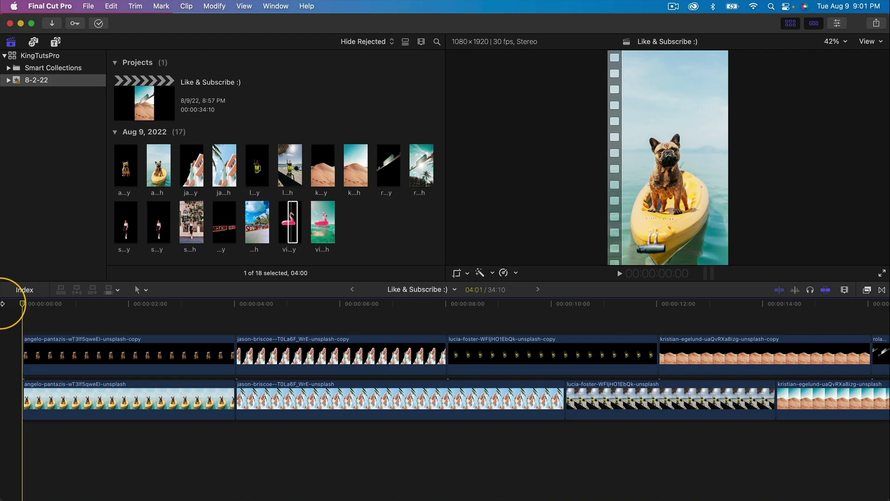
Step: Blade the dog photo and its cut-out at the playhead and delete the leftover pieces
key("space")
key("super+equal")
key("super+equal")
key("super+equal")
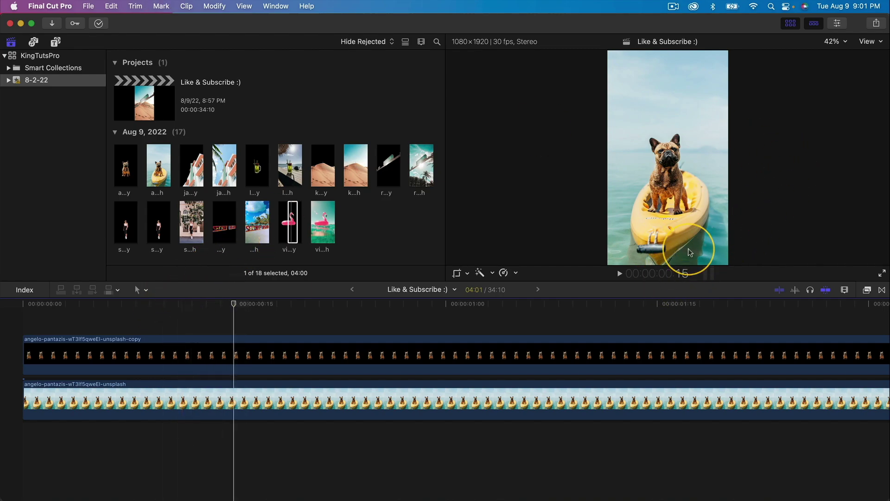
left_click(234, 401)
key("super+b")
left_click(232, 352)
key("super+b")
key("super+minus")
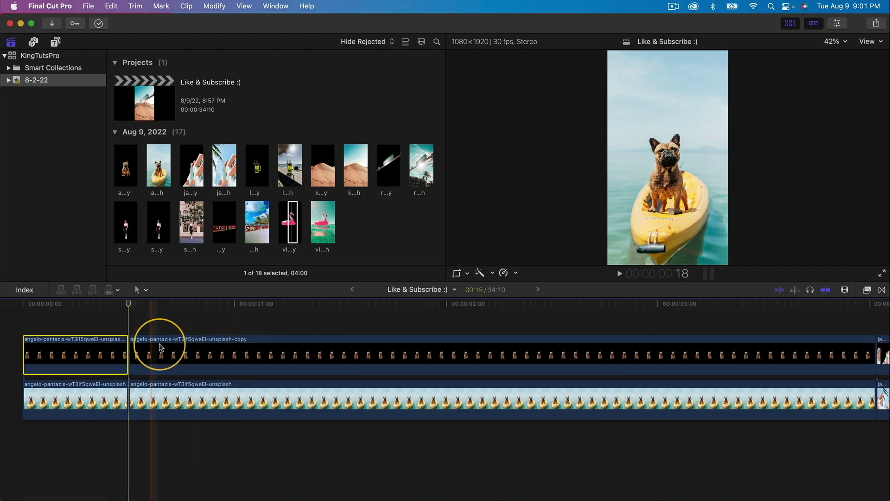
left_click_drag(215, 442, 217, 352)
key("Delete")
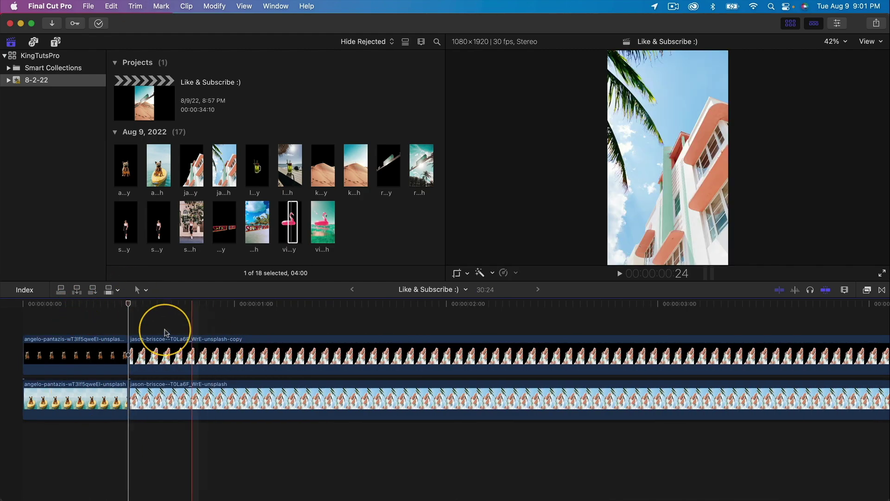
Step: Trim the building photo and cut-out a few frames in, then slide the desert cut-out back into line
left_click(133, 334)
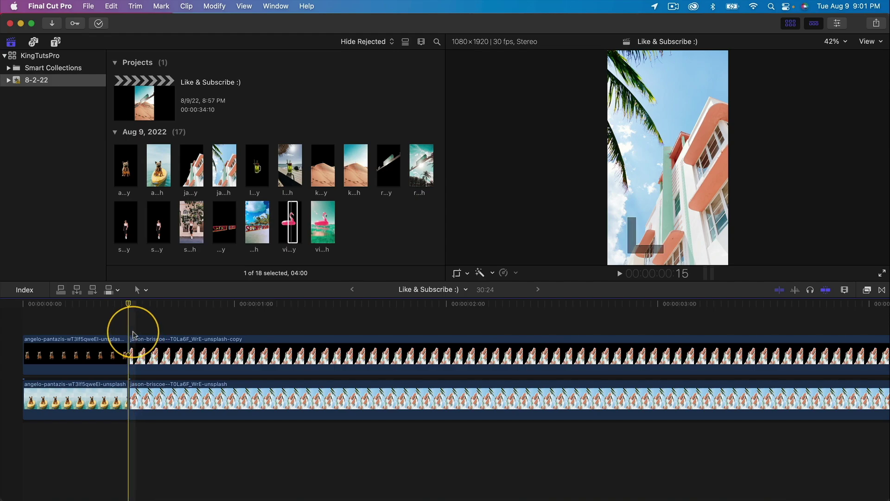
key("Right")
key("Right")
key("Right")
key("Right")
key("Right")
key("Right")
key("Right")
key("Right")
key("Right")
key("Right")
key("Right")
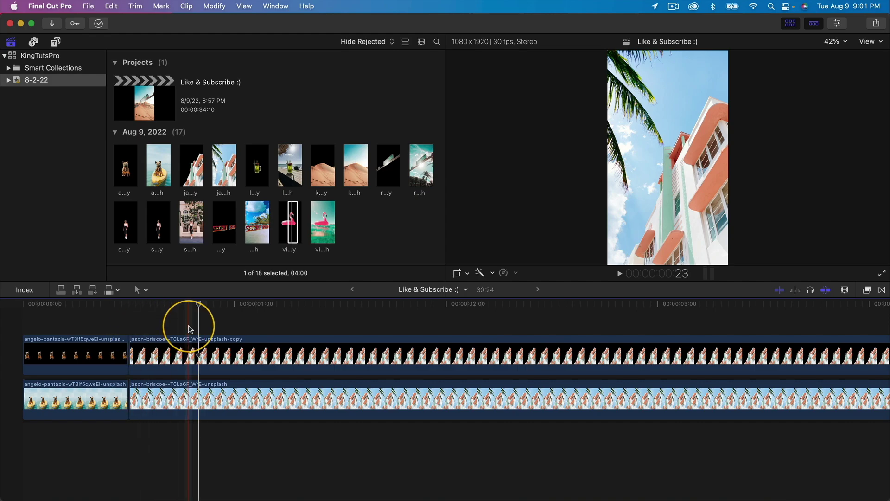
key("Right")
key("Right")
key("Right")
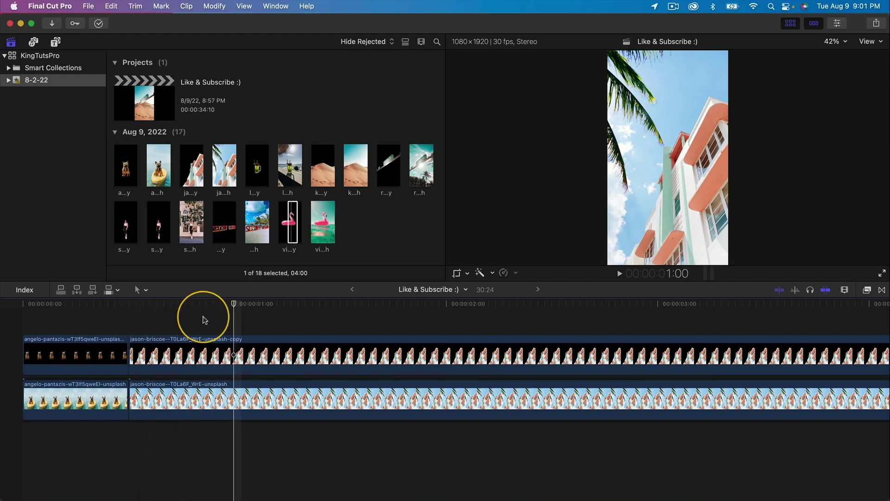
left_click(234, 392)
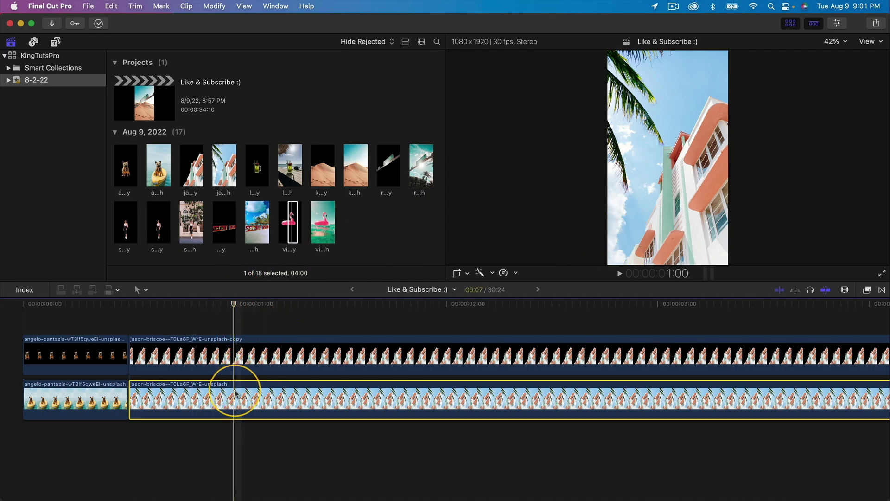
key("super+b")
left_click(235, 354)
key("super+b")
left_click_drag(259, 324, 286, 408)
key("Delete")
left_click_drag(699, 357, 284, 358)
Step: Cut the flamingo pair 13 frames in, delete the excess, and fit the 4:00 project in view
scroll(268, 357, "right", 3)
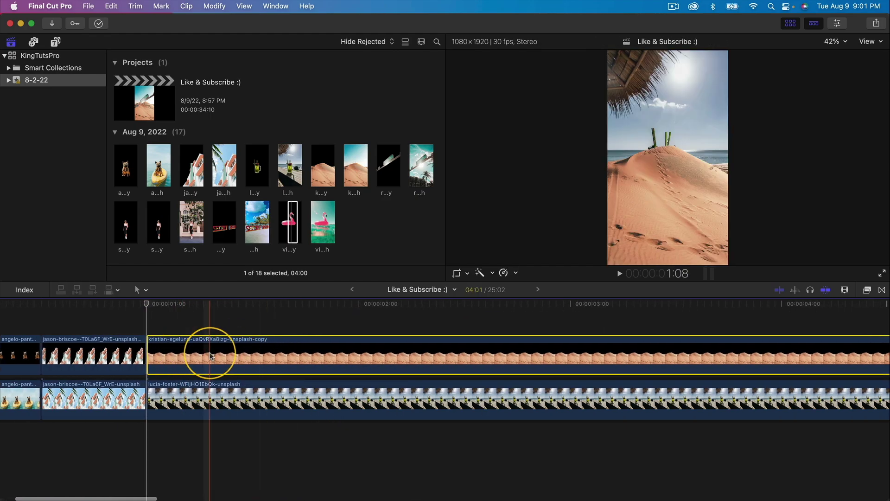
key("super+minus")
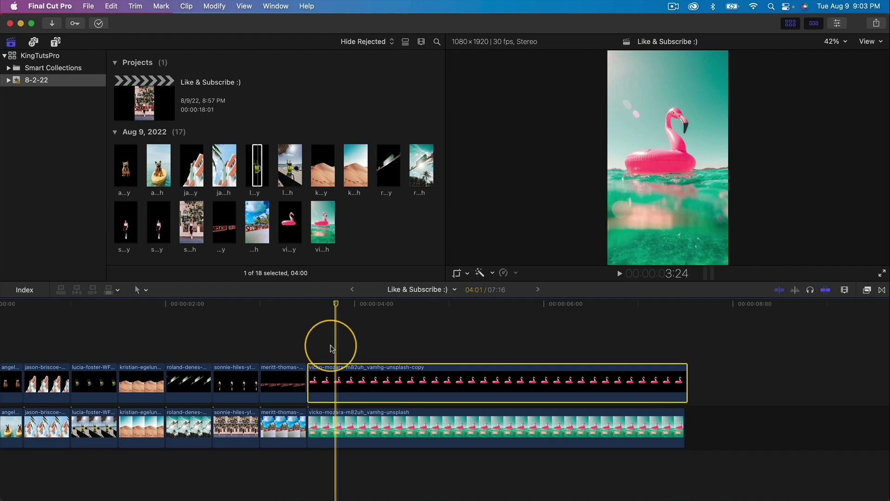
key("super+equal")
left_click(278, 318)
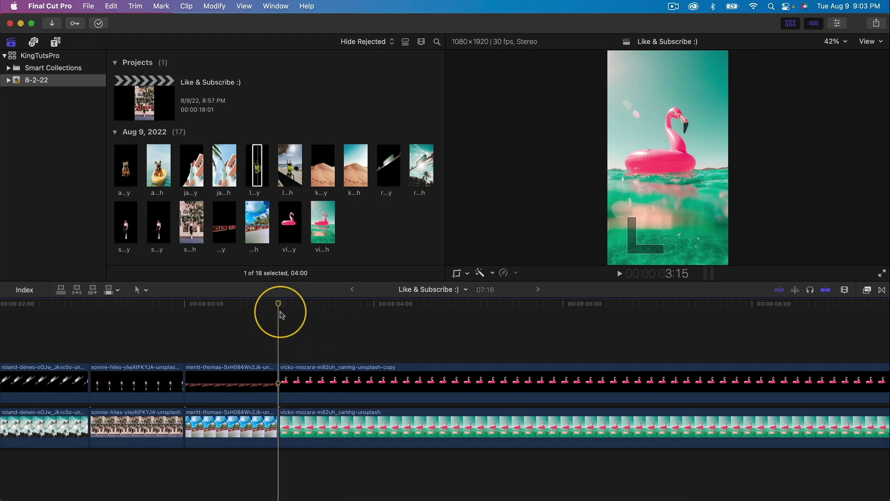
key("shift+Right")
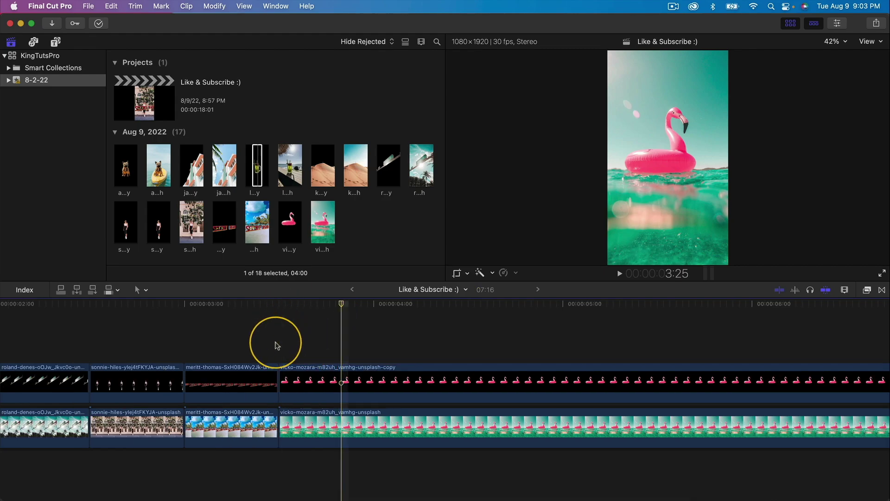
key("Right")
key("Right")
key("Right")
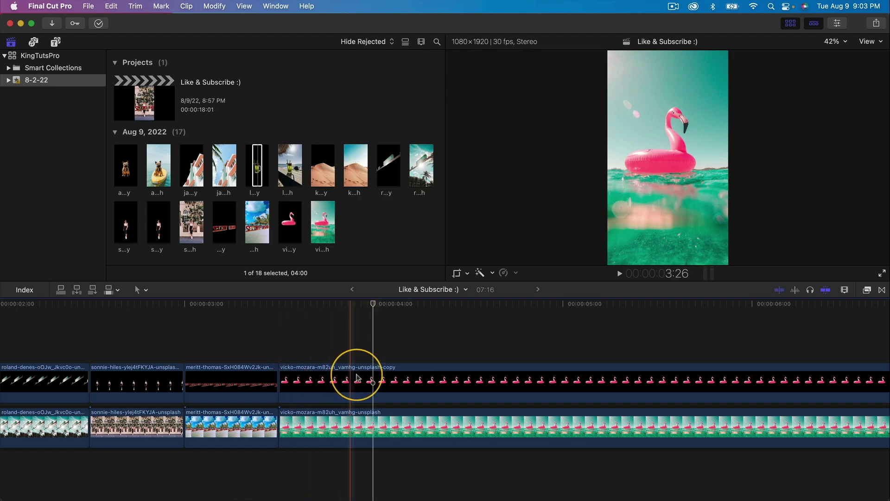
key("super+b")
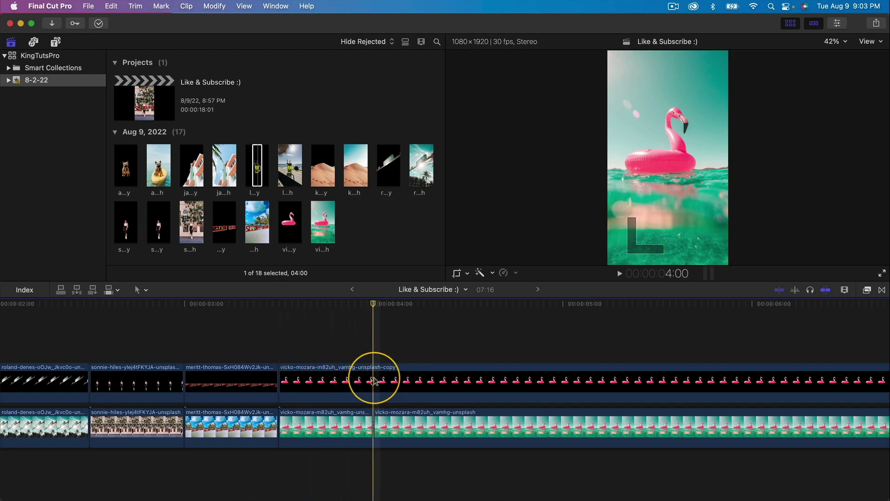
key("super+b")
left_click_drag(399, 351, 445, 447)
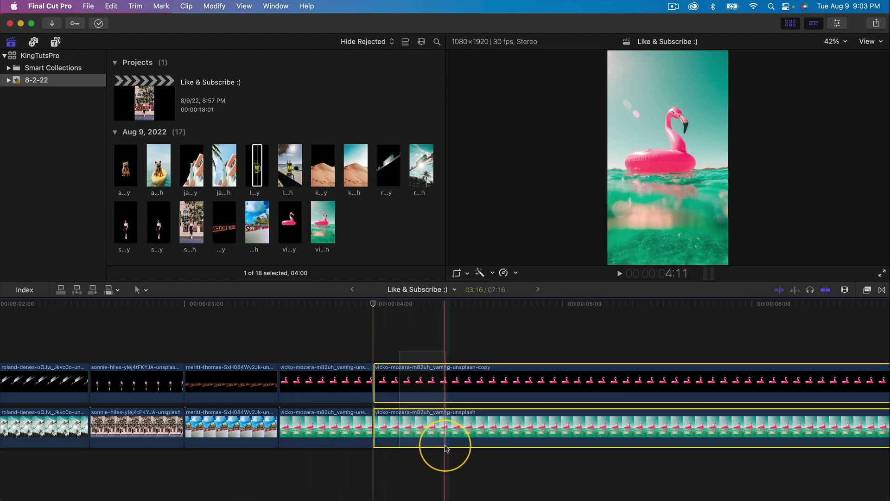
key("Delete")
key("shift+z")
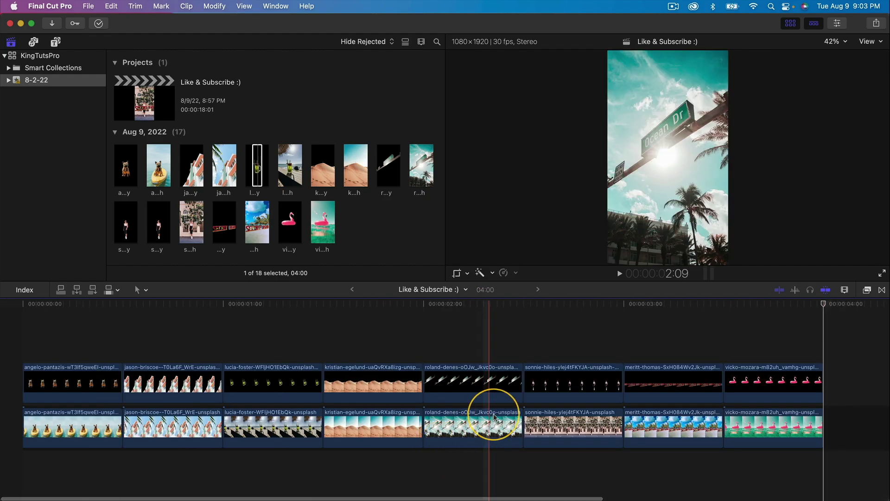
Step: Hide the browser, drag all eight cut-out clips seven frames later, and preview from the start
left_click(790, 24)
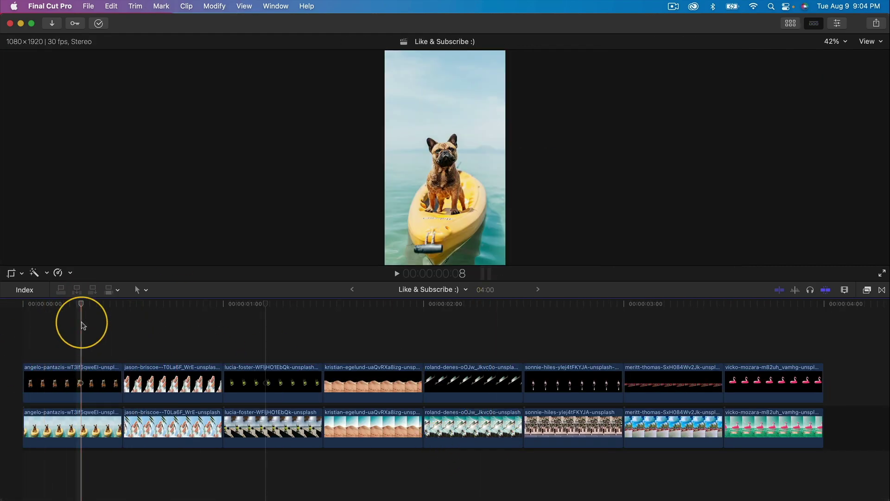
left_click_drag(40, 330, 636, 358)
key("shift+z")
left_click(70, 304)
left_click_drag(49, 374, 100, 366)
key("Home")
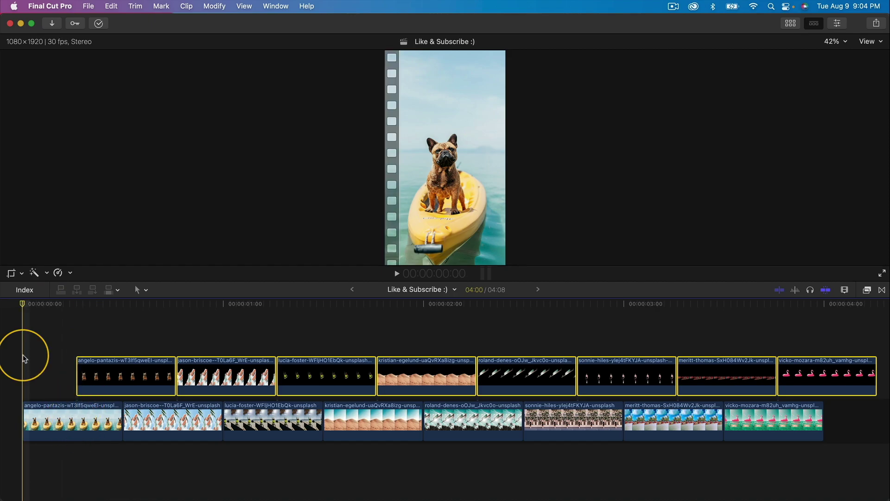
key("space")
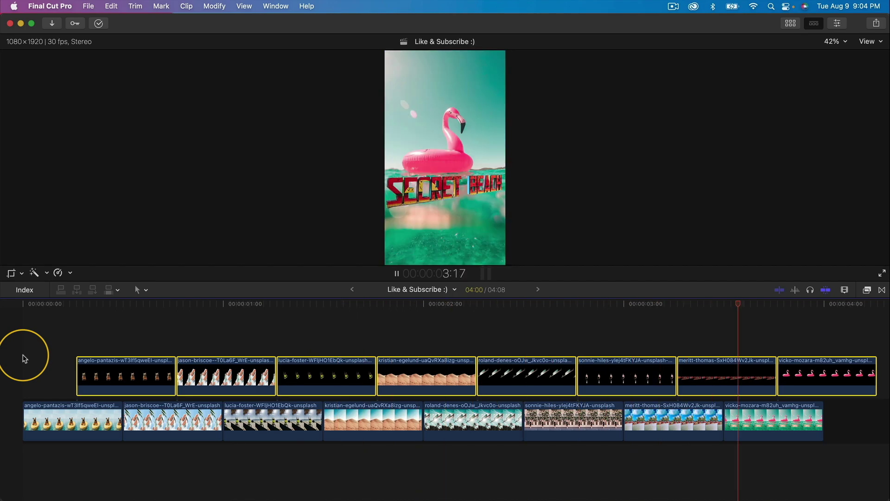
key("space")
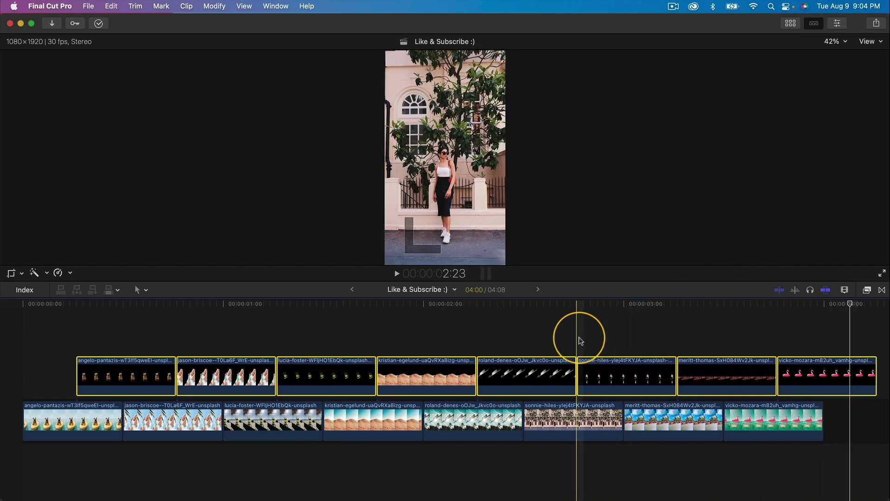
Step: Duplicate all photo and cut-out clips onto the timeline end, preview the 8:08 result, and reselect everything
left_click(736, 427)
left_click(75, 421, "shift")
left_click_drag(75, 421, 848, 405)
key("shift+z")
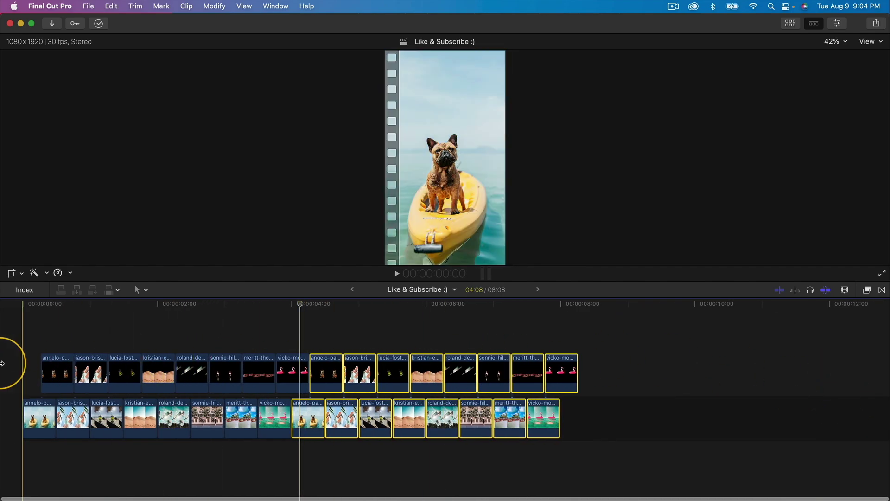
key("space")
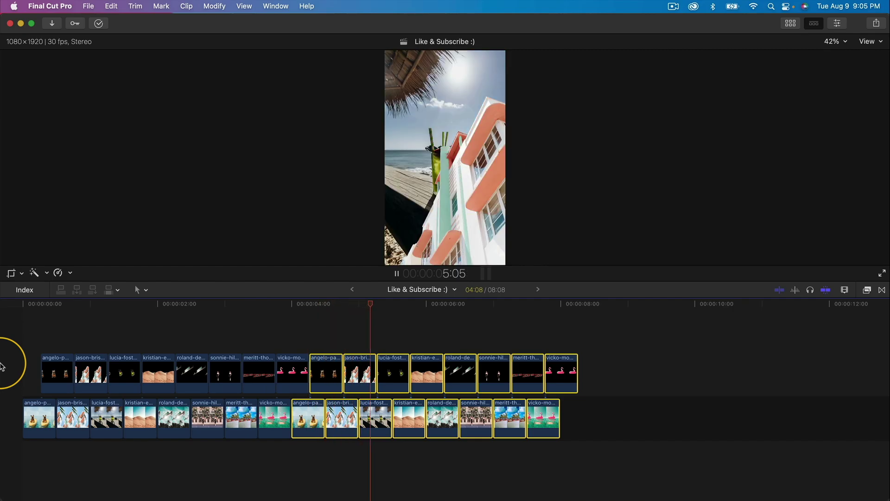
key("space")
left_click_drag(612, 445, 33, 348)
Step: Make a compound clip named 'Collage Mask Effect' from the selection and show its retime bar
right_click(91, 365)
left_click(143, 299)
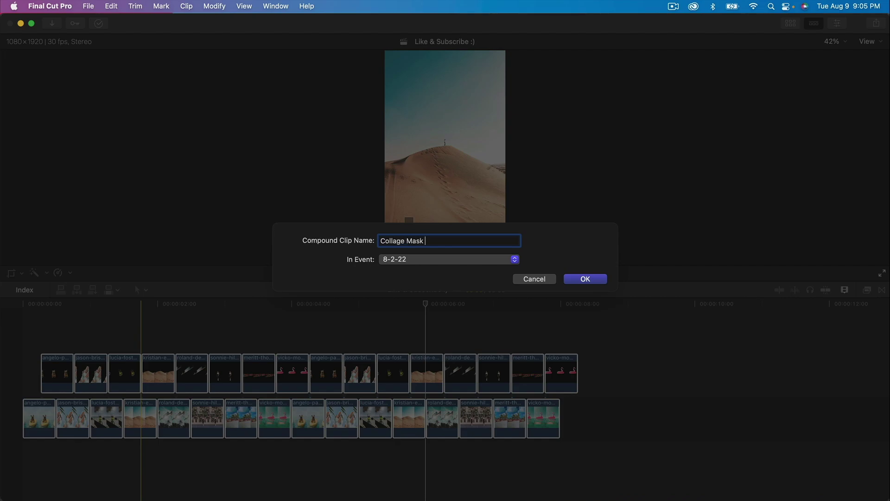
type("Collage Mask Effect")
key("Return")
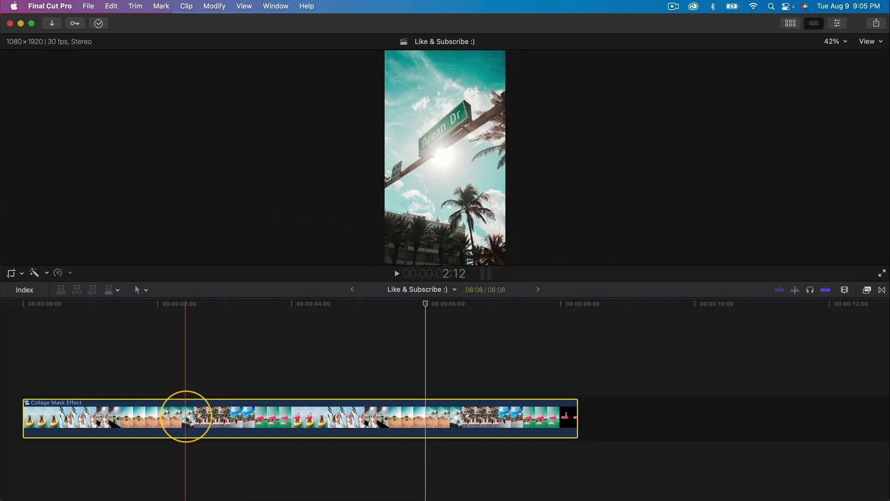
key("super+r")
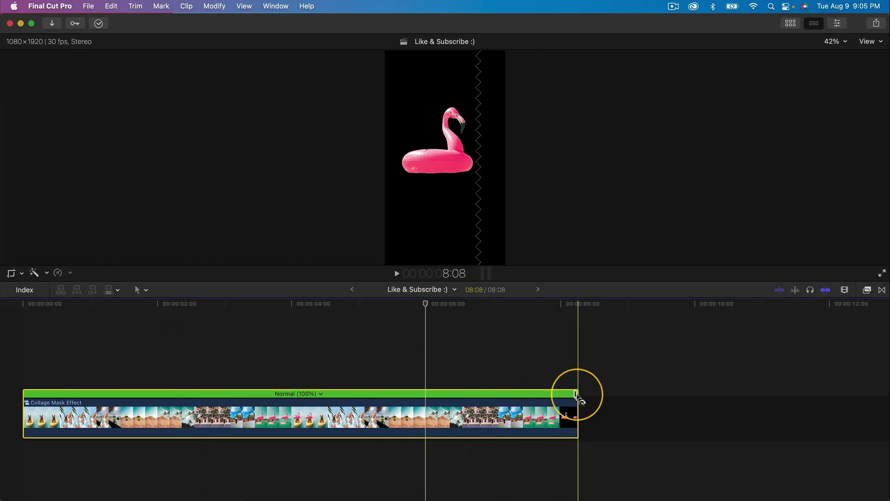
Step: Drag the retime handle to speed the compound clip to 138% and preview it from the start
left_click_drag(576, 394, 425, 398)
key("shift+z")
key("Home")
key("space")
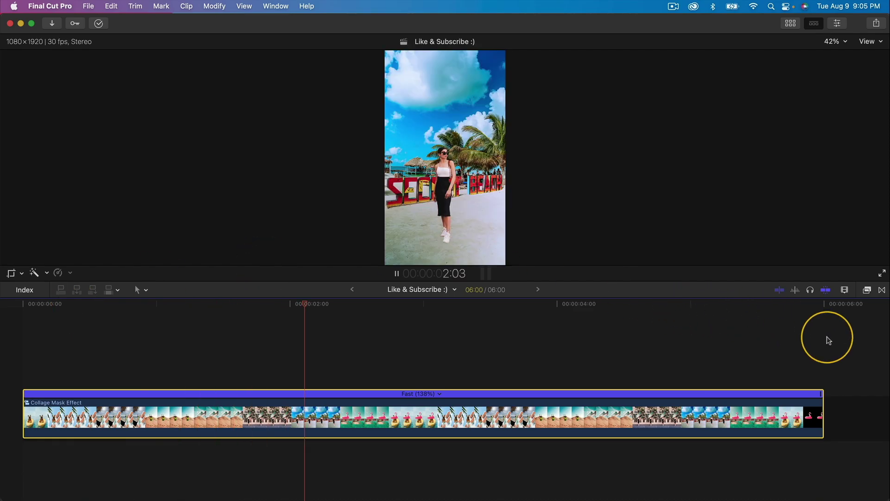
key("space")
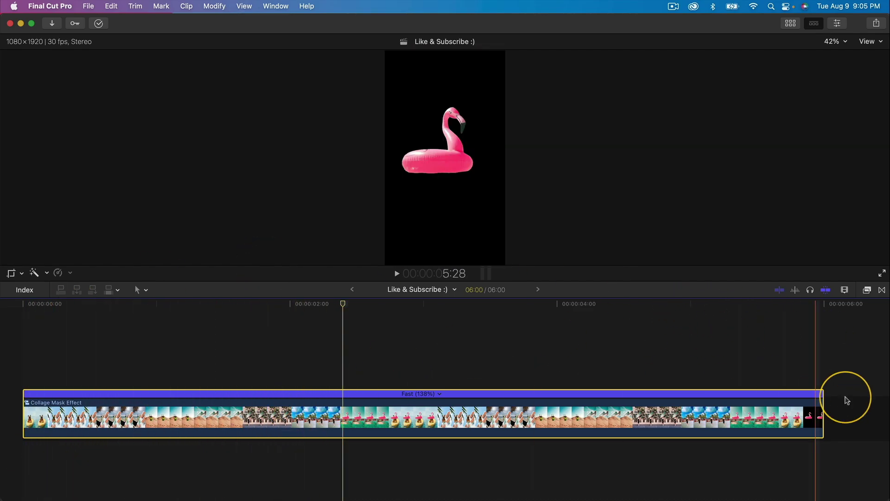
Step: Stretch the clip through 135% and 105% until it reads Slow (63%), then play it
left_click_drag(821, 395, 525, 393)
key("space")
key("space")
key("super+minus")
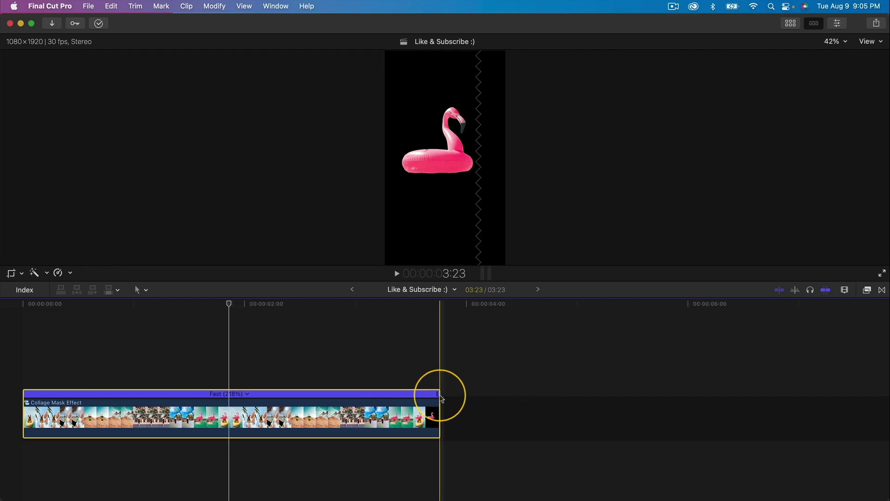
left_click_drag(440, 395, 887, 413)
key("super+minus")
key("super+minus")
key("super+minus")
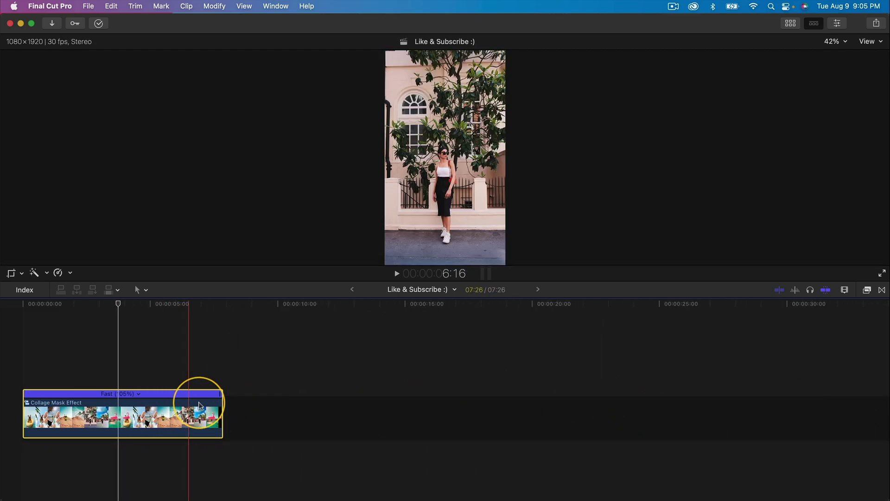
left_click_drag(221, 395, 357, 393)
key("space")
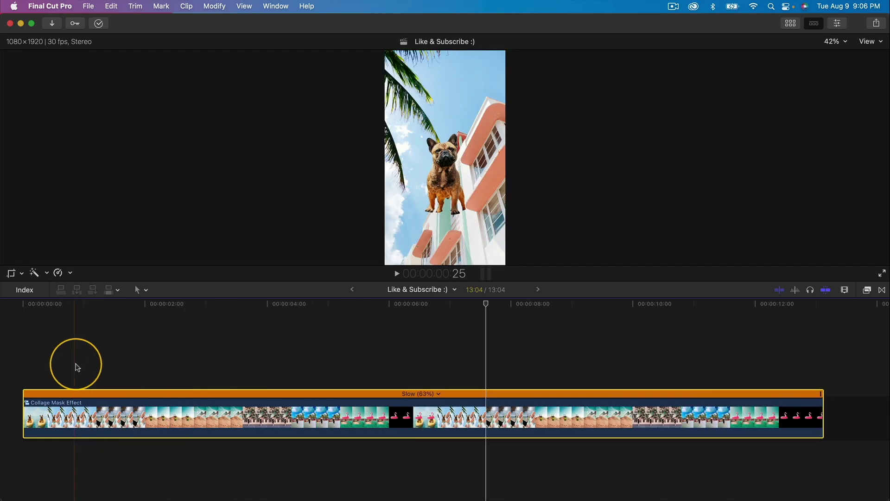